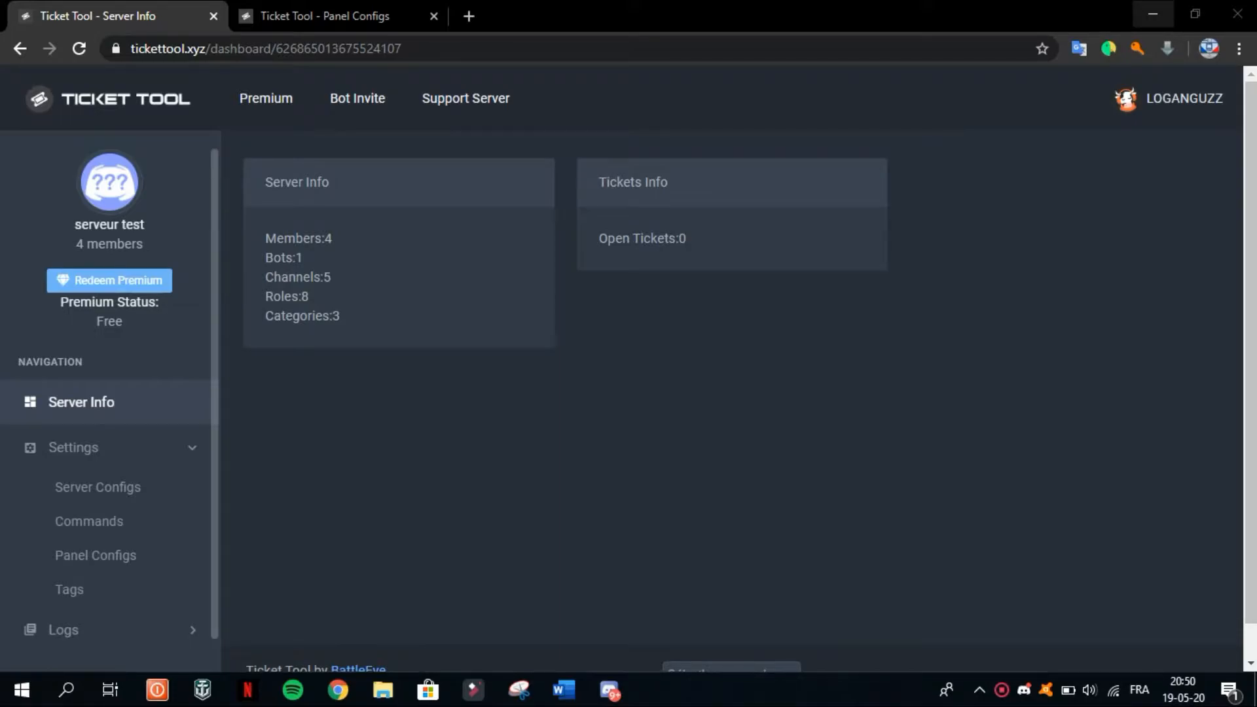
Switch to Discord, view the Ticket Tool bot's profile and roles in serveur test, and return to the Ticket Tool dashboard in Chrome
{"action": "left_click", "coordinate": [1154, 13]}
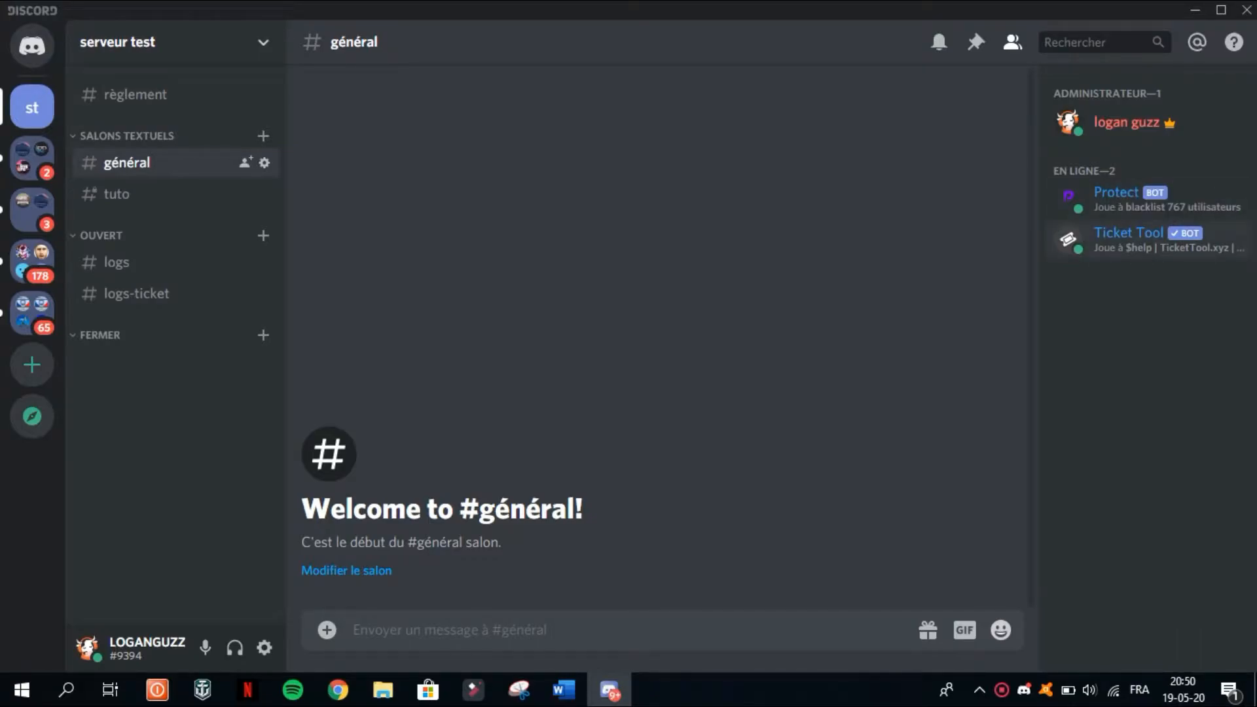
{"action": "left_click", "coordinate": [1140, 240]}
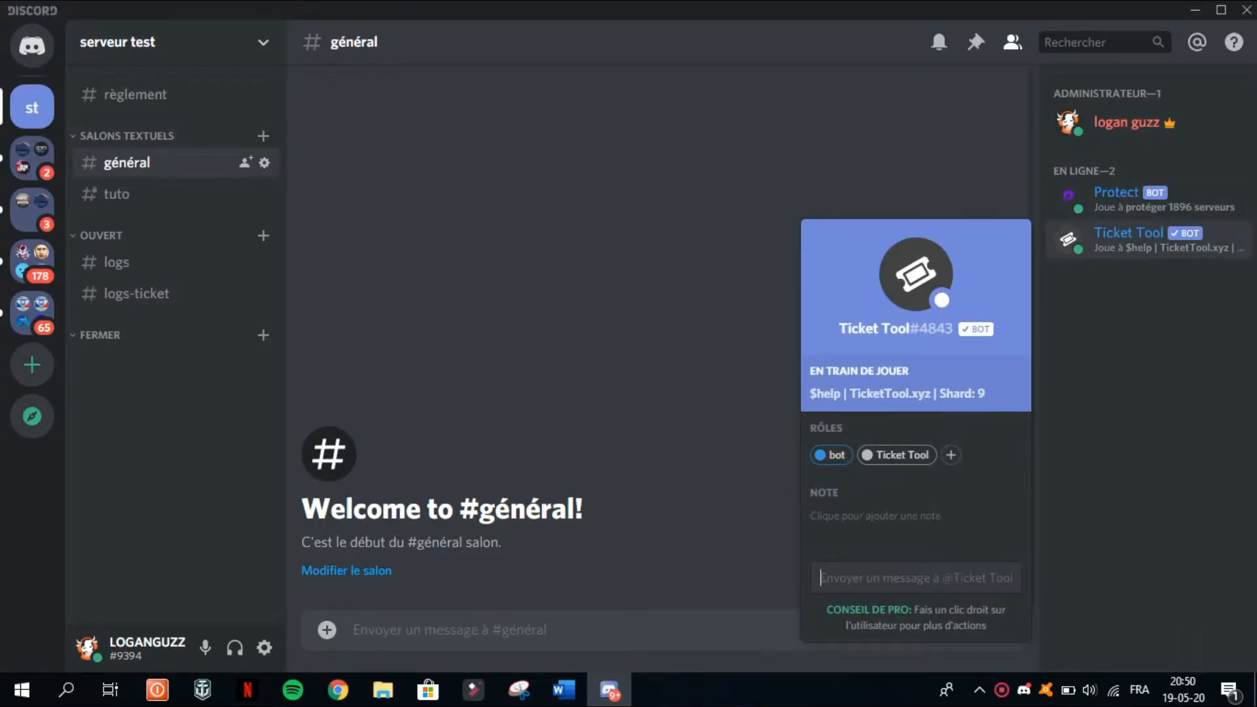
{"action": "key", "text": "Escape"}
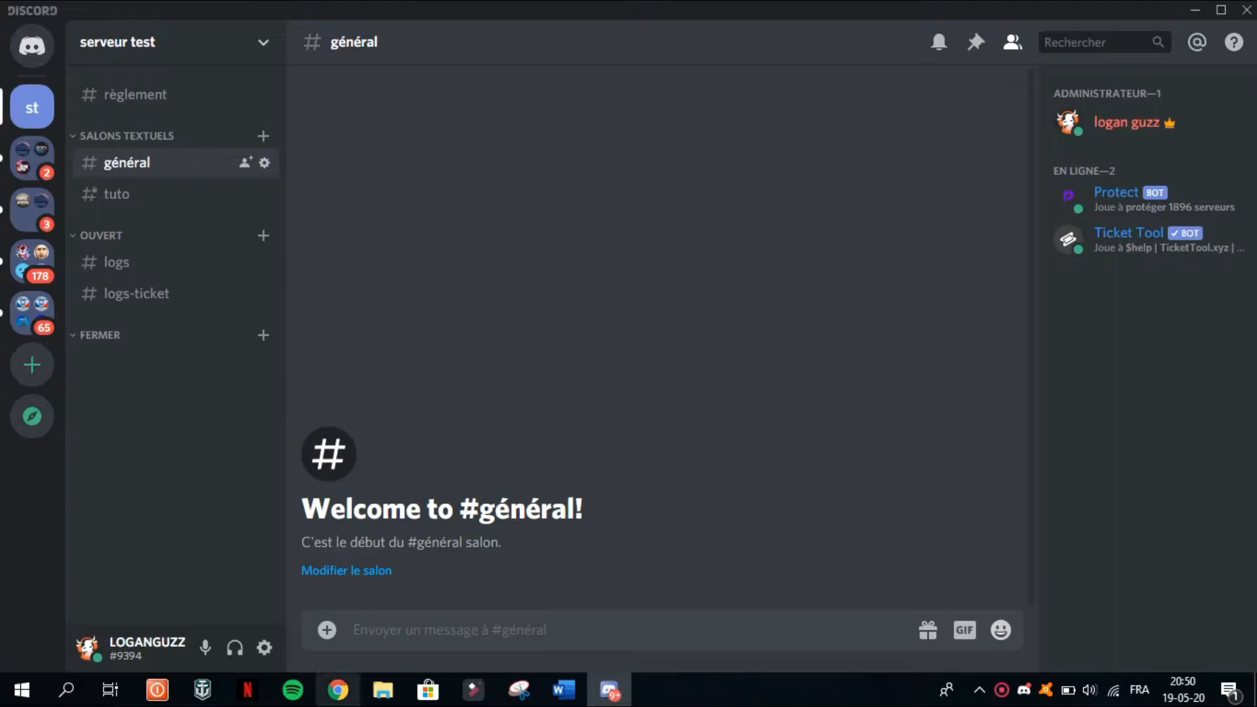
{"action": "left_click", "coordinate": [338, 690]}
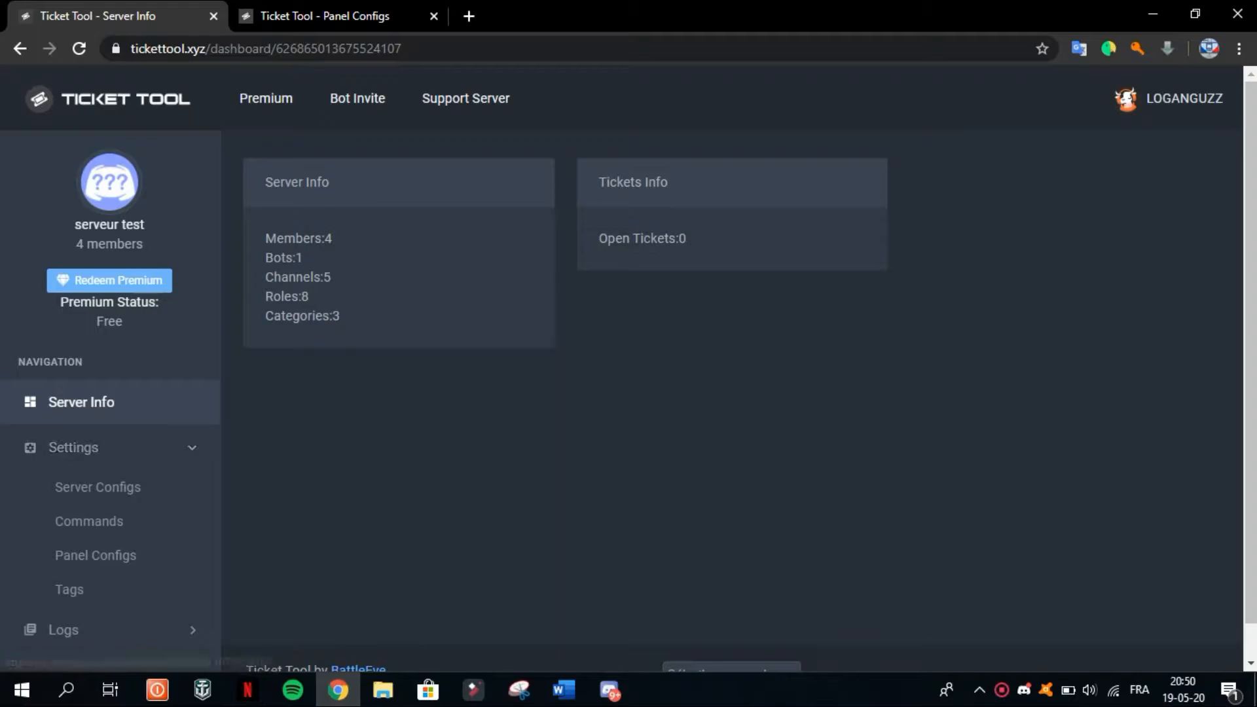
Examine the server's general options for prefix and roles, and the list of available ticket commands
{"action": "scroll", "coordinate": [111, 400], "scroll_direction": "down", "scroll_amount": 1}
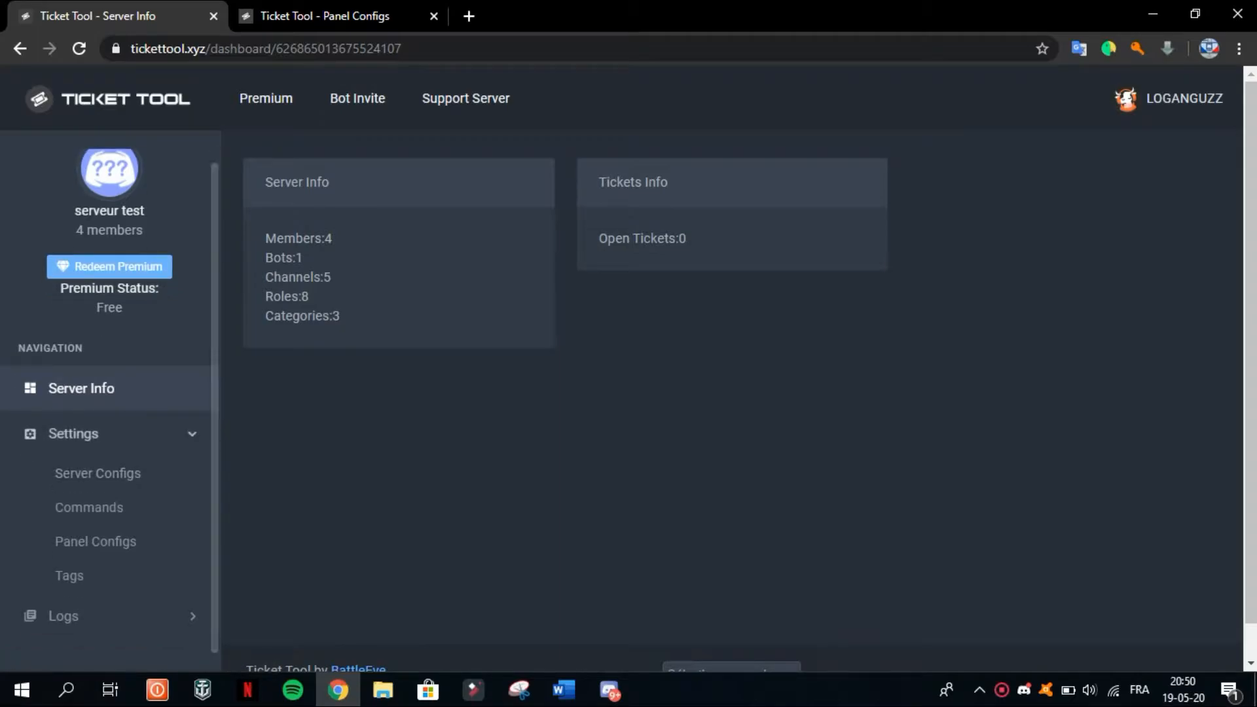
{"action": "left_click", "coordinate": [97, 472]}
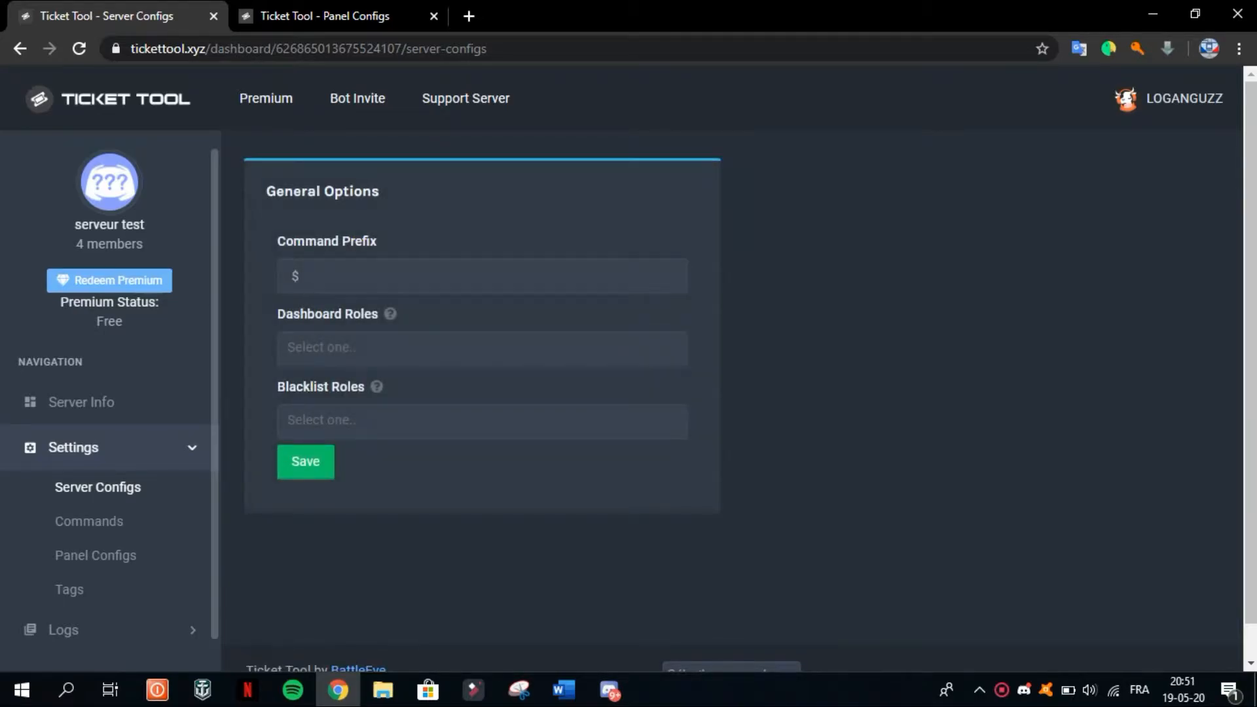
{"action": "left_click_drag", "start_coordinate": [266, 191], "coordinate": [383, 245]}
{"action": "left_click", "coordinate": [353, 276]}
{"action": "left_click", "coordinate": [482, 349]}
{"action": "left_click", "coordinate": [482, 348]}
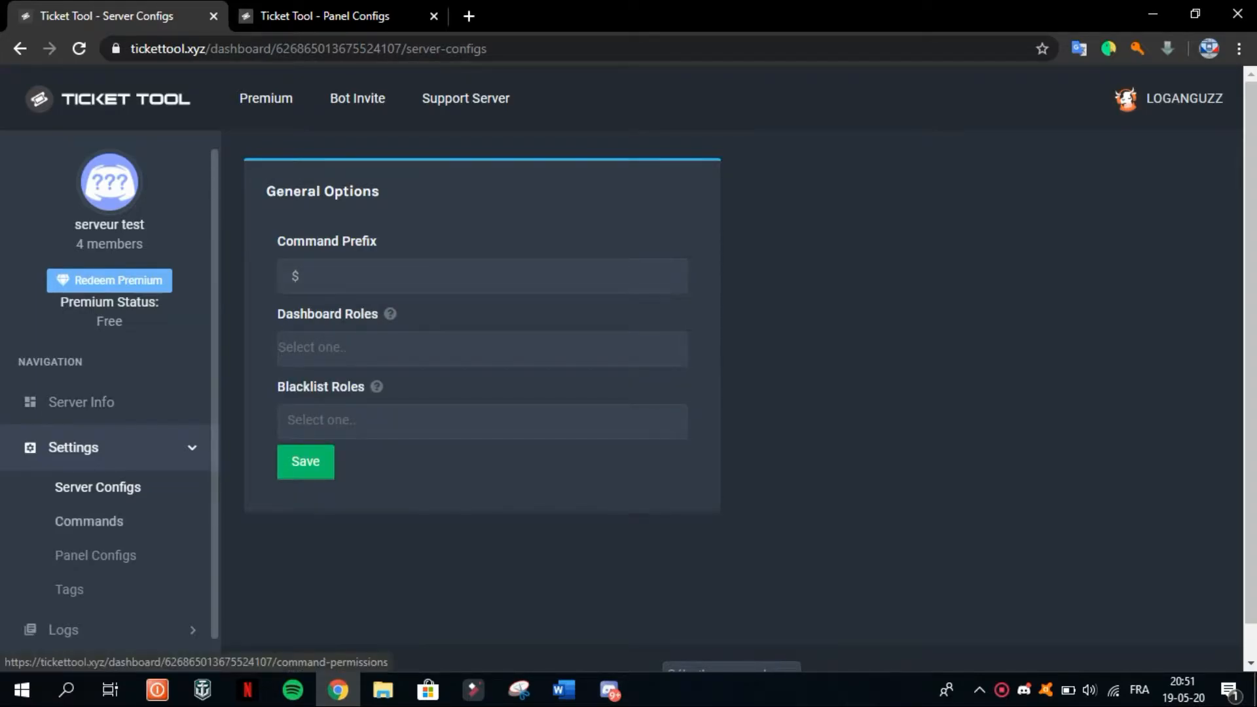
{"action": "left_click", "coordinate": [89, 521]}
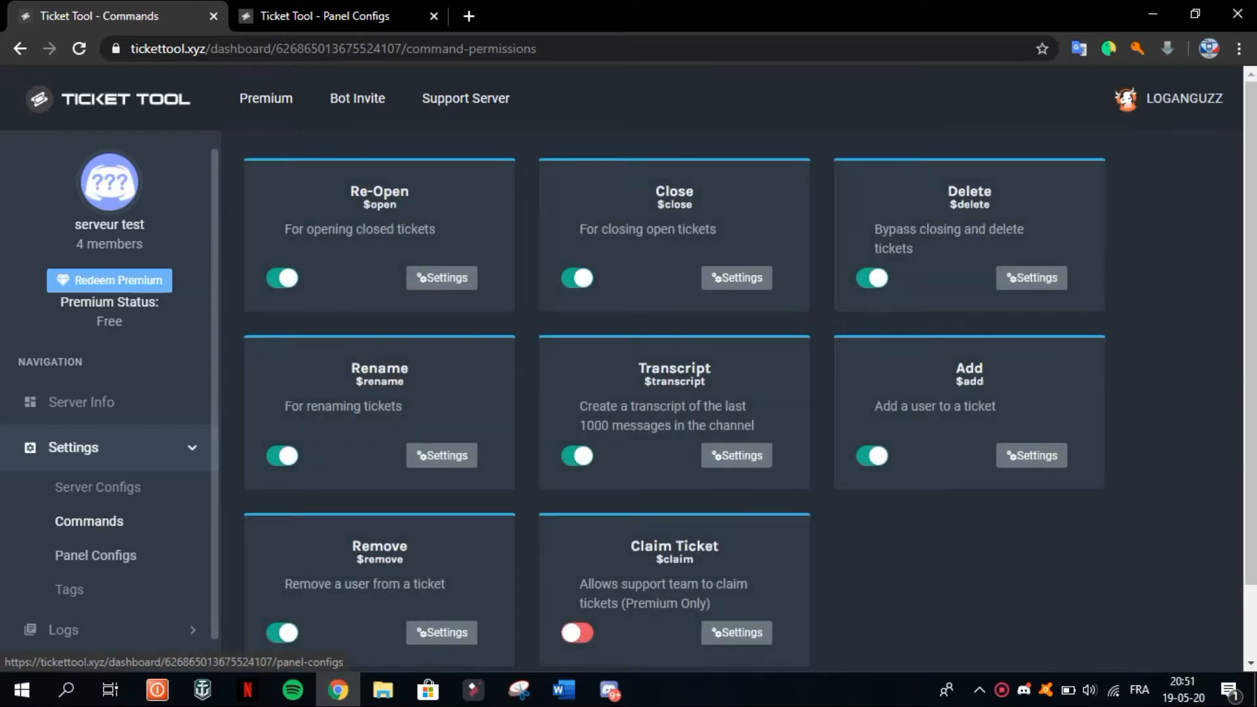
Start a new ticket panel in the panel configurations and enter the owner's first name as the panel name
{"action": "left_click", "coordinate": [95, 555]}
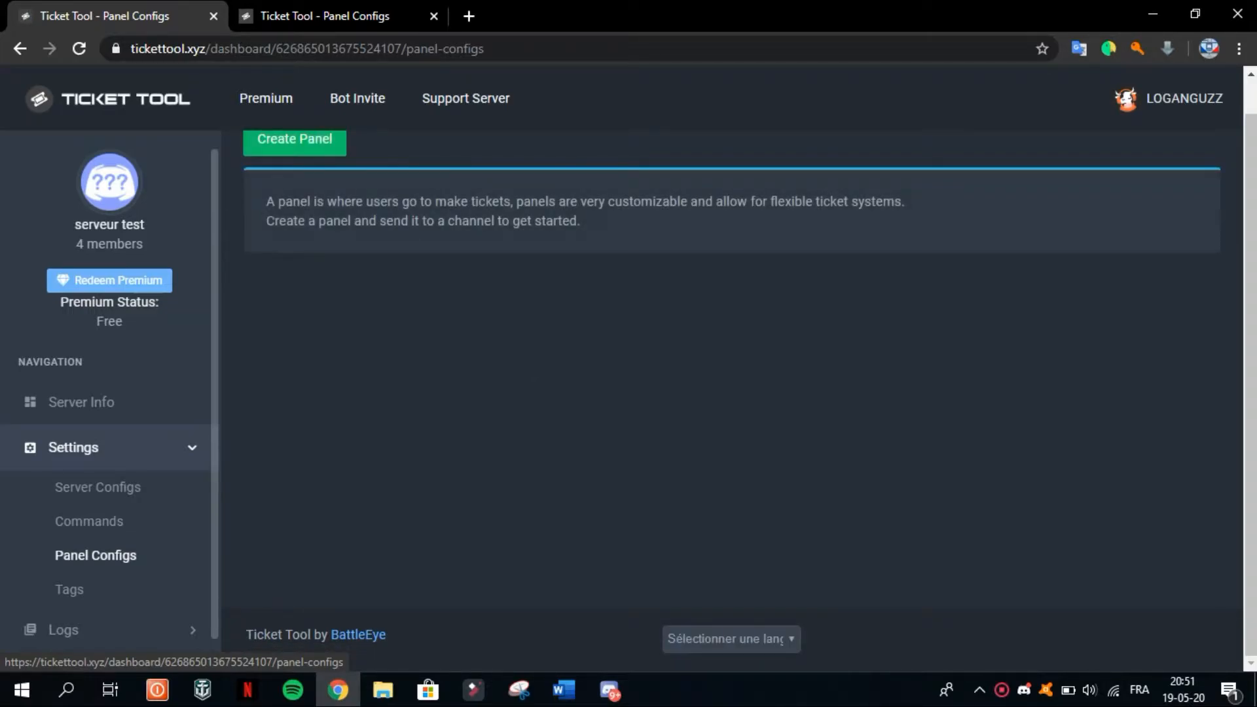
{"action": "scroll", "coordinate": [733, 392], "scroll_direction": "up", "scroll_amount": 1}
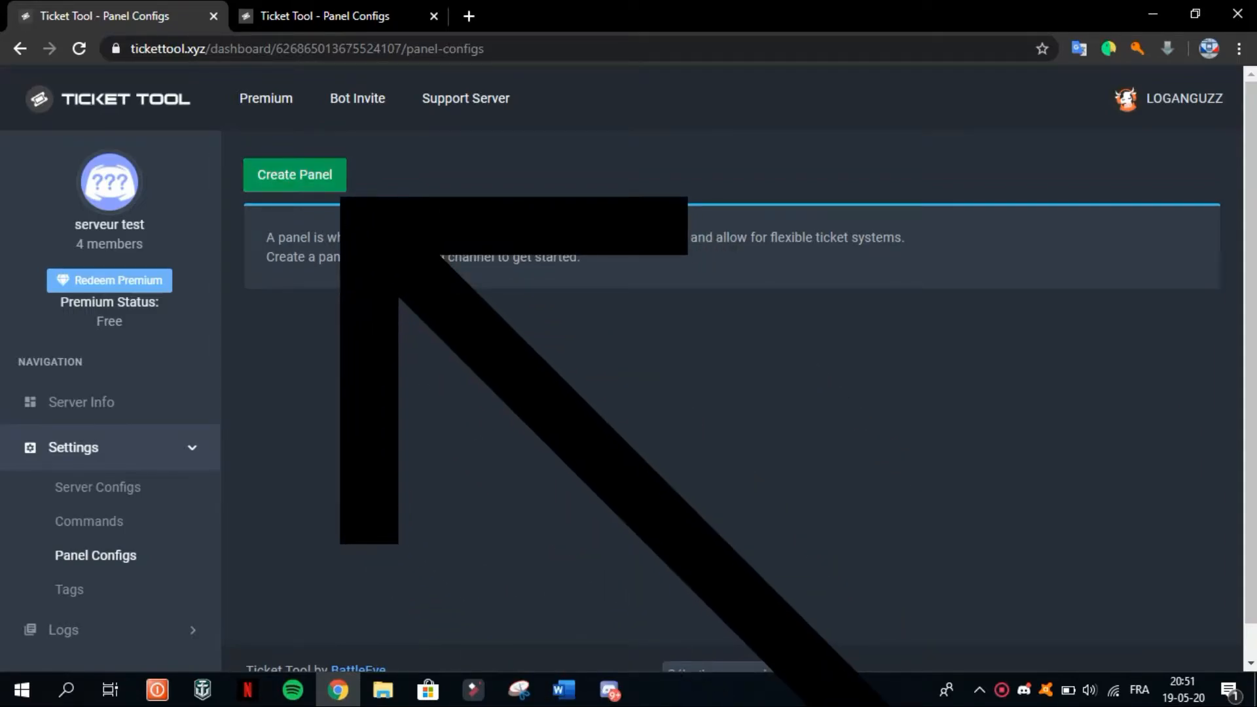
{"action": "left_click", "coordinate": [295, 175]}
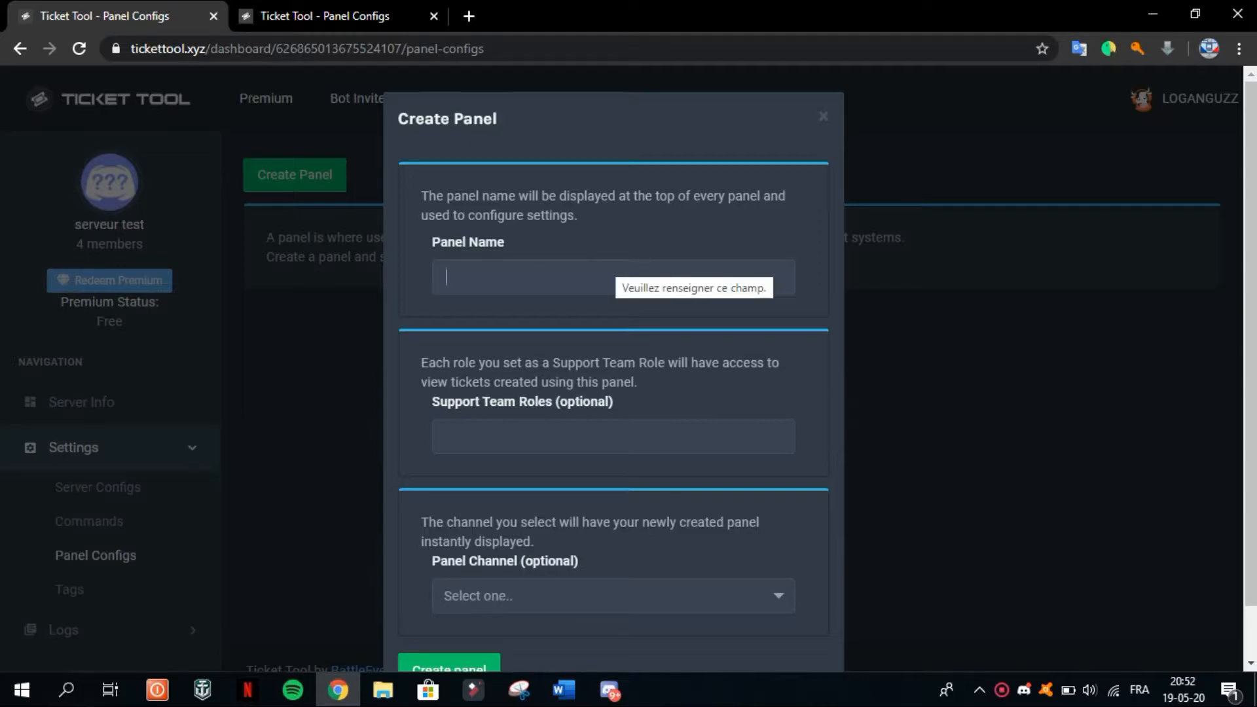
{"action": "type", "text": "loganguzz"}
{"action": "key", "text": "BackSpace"}
{"action": "key", "text": "BackSpace"}
{"action": "key", "text": "BackSpace"}
{"action": "key", "text": "BackSpace"}
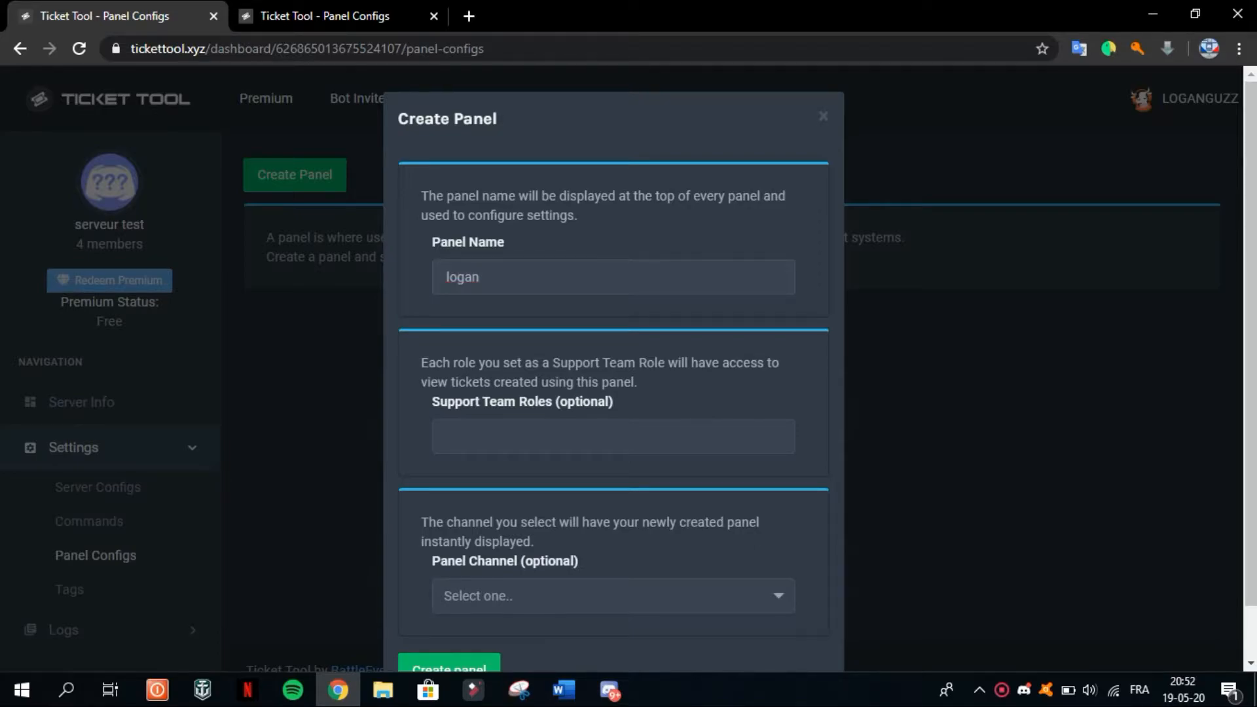
Assign the Administrateur role as the new panel's support team role
{"action": "left_click_drag", "start_coordinate": [432, 401], "coordinate": [613, 401]}
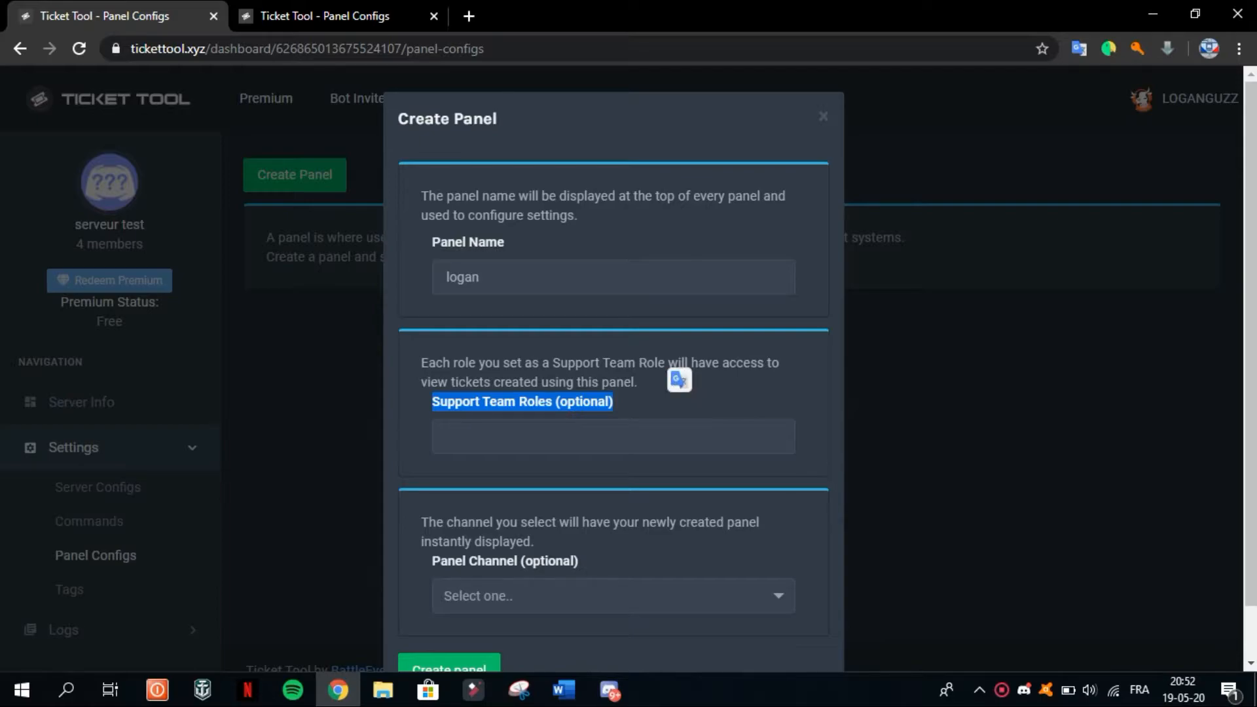
{"action": "left_click", "coordinate": [614, 437]}
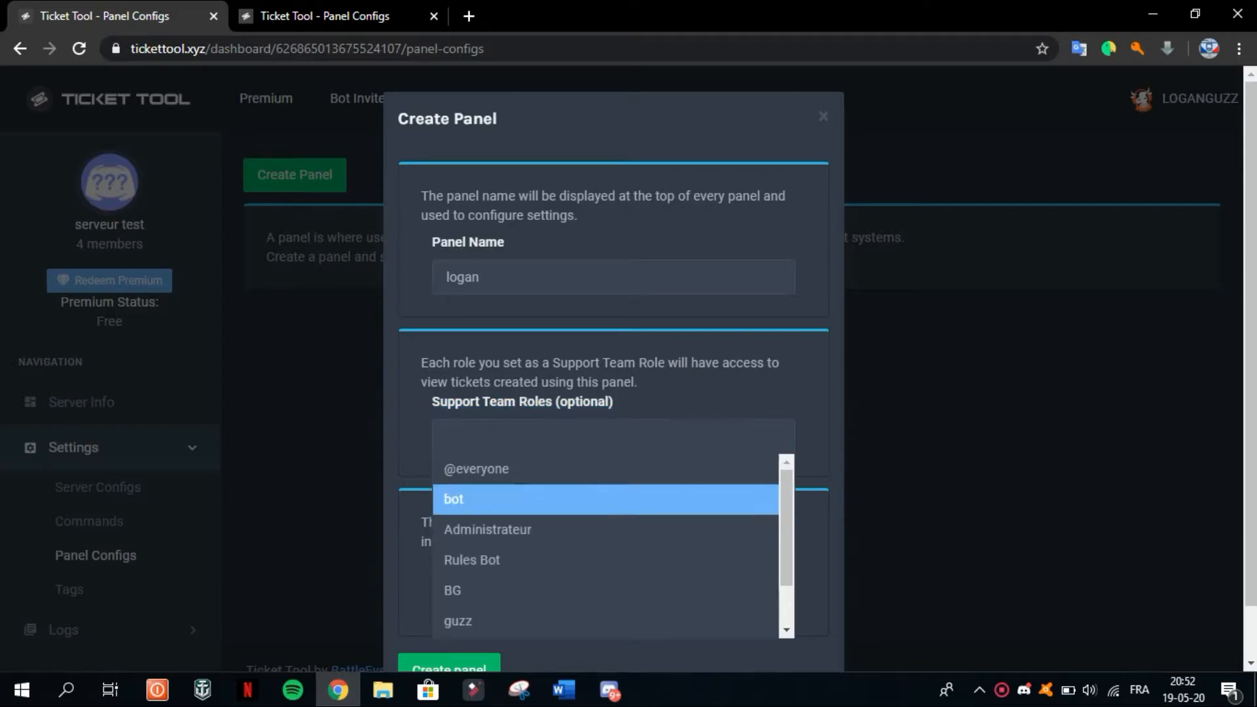
{"action": "scroll", "coordinate": [605, 561], "scroll_direction": "down", "scroll_amount": 1}
{"action": "scroll", "coordinate": [606, 562], "scroll_direction": "up", "scroll_amount": 1}
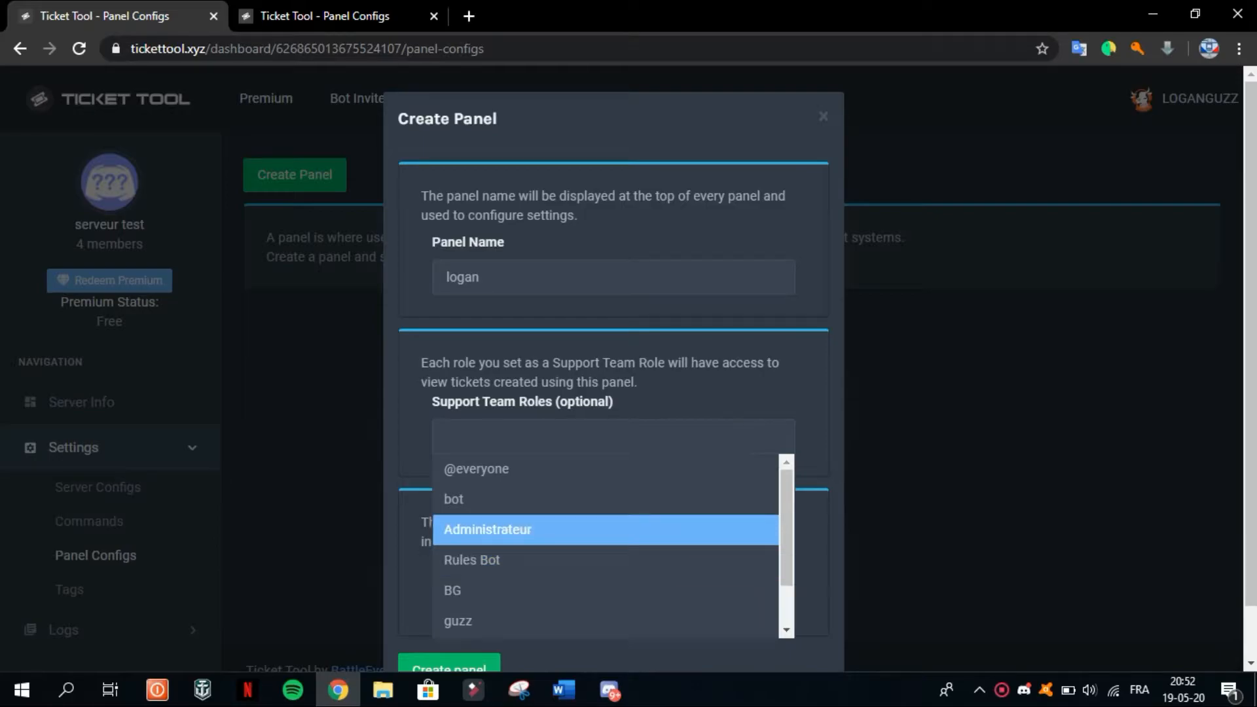
{"action": "left_click", "coordinate": [605, 529]}
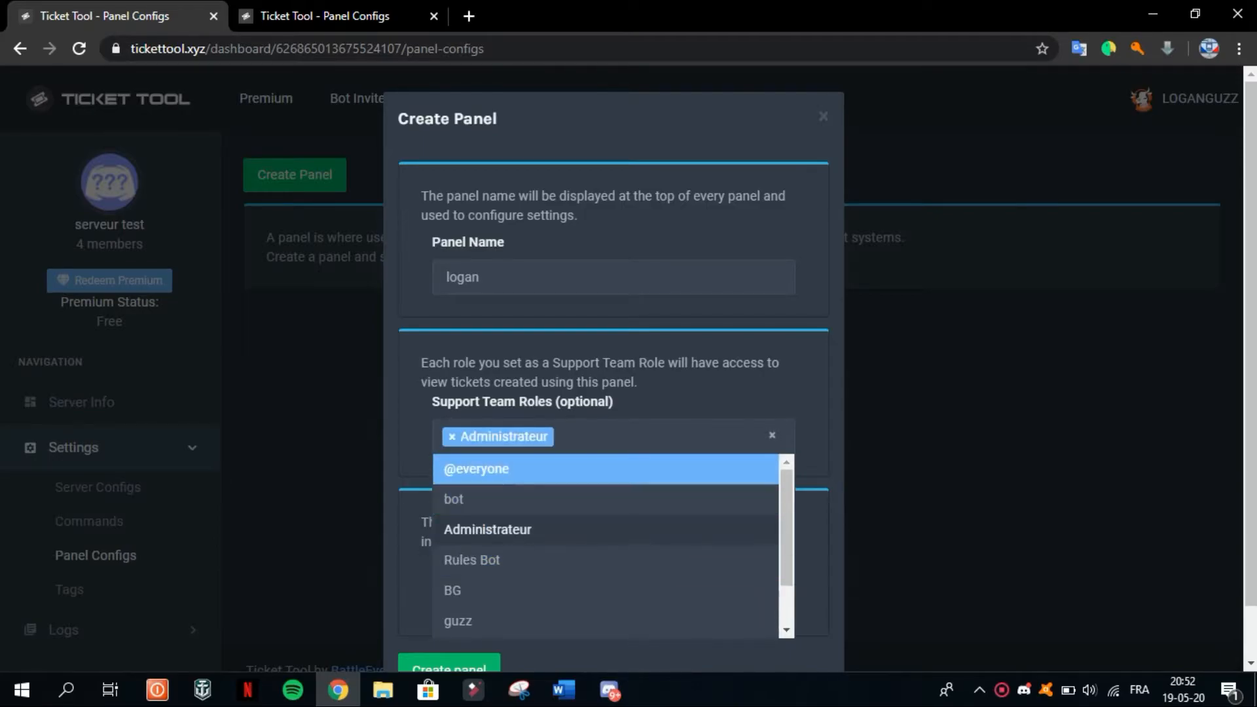
{"action": "key", "text": "Escape"}
{"action": "scroll", "coordinate": [614, 366], "scroll_direction": "down", "scroll_amount": 1}
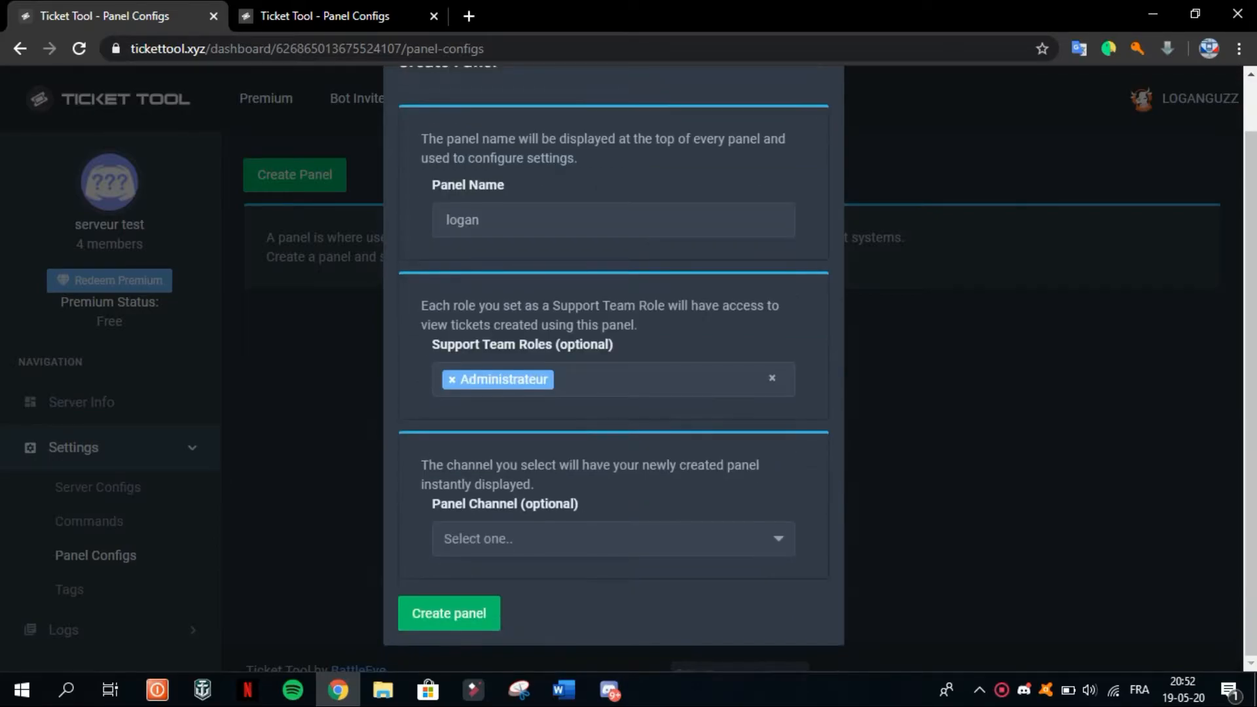
Set the panel channel to général and create the panel
{"action": "left_click", "coordinate": [614, 539]}
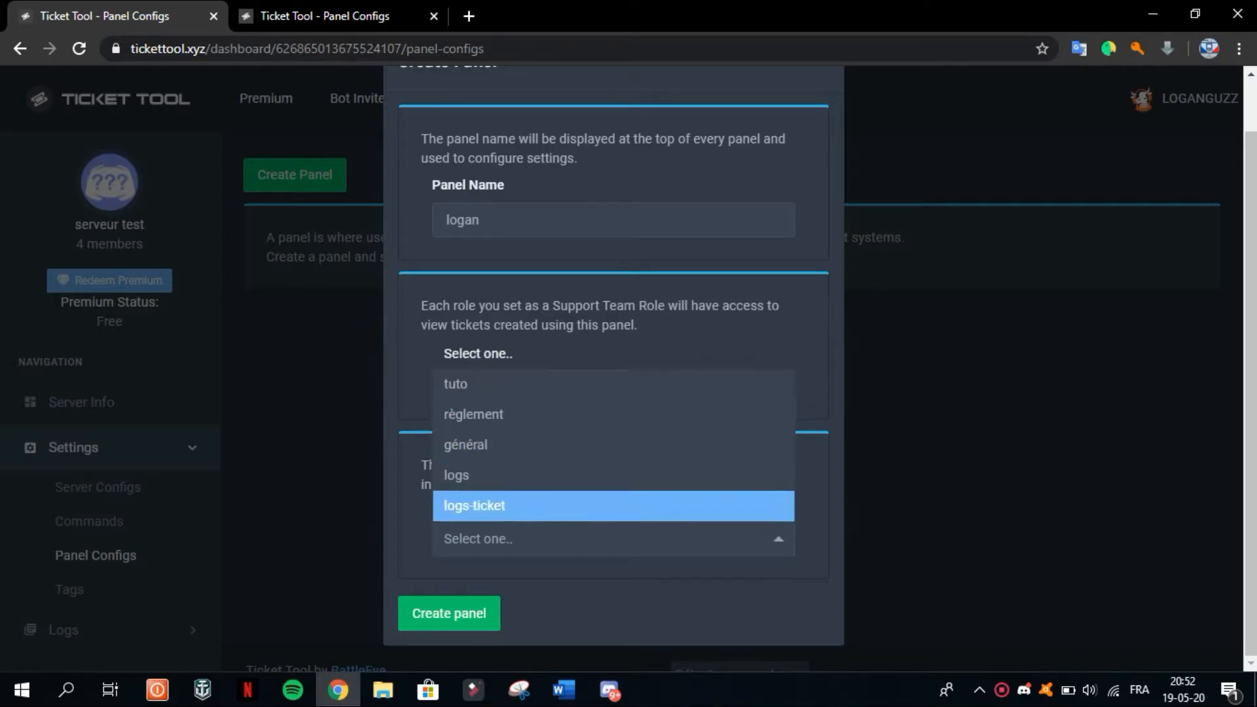
{"action": "left_click", "coordinate": [466, 445]}
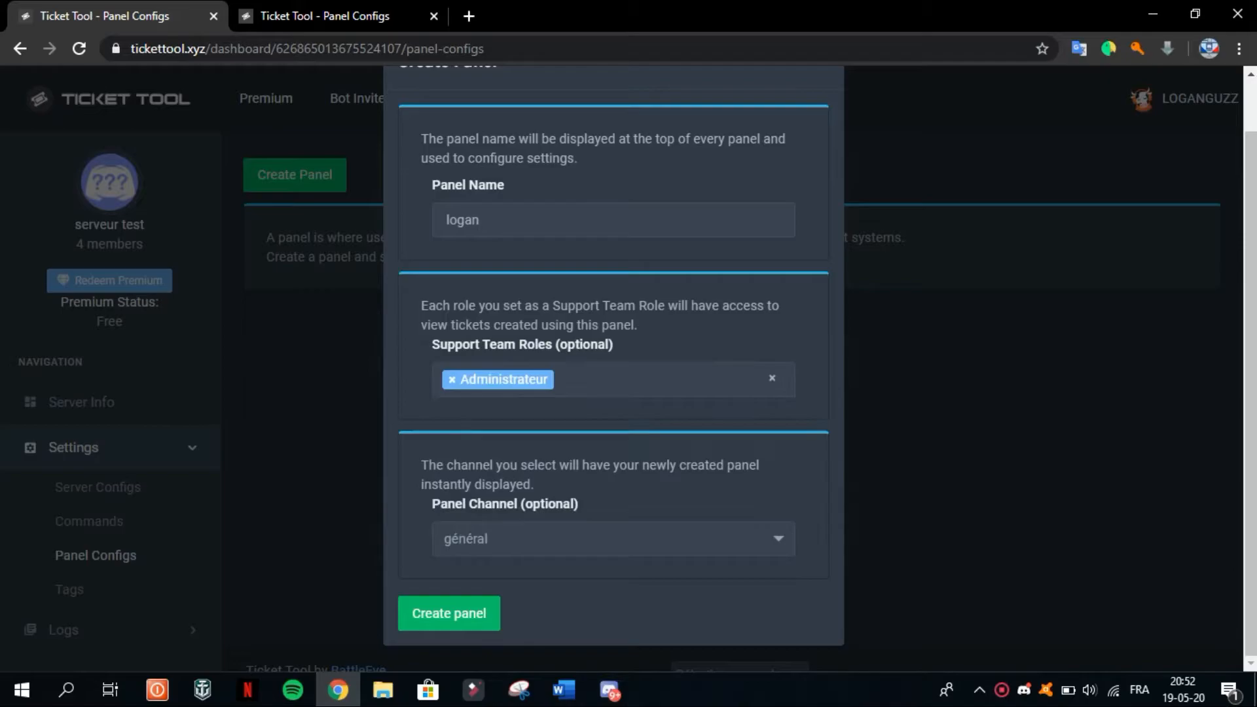
{"action": "left_click", "coordinate": [450, 614]}
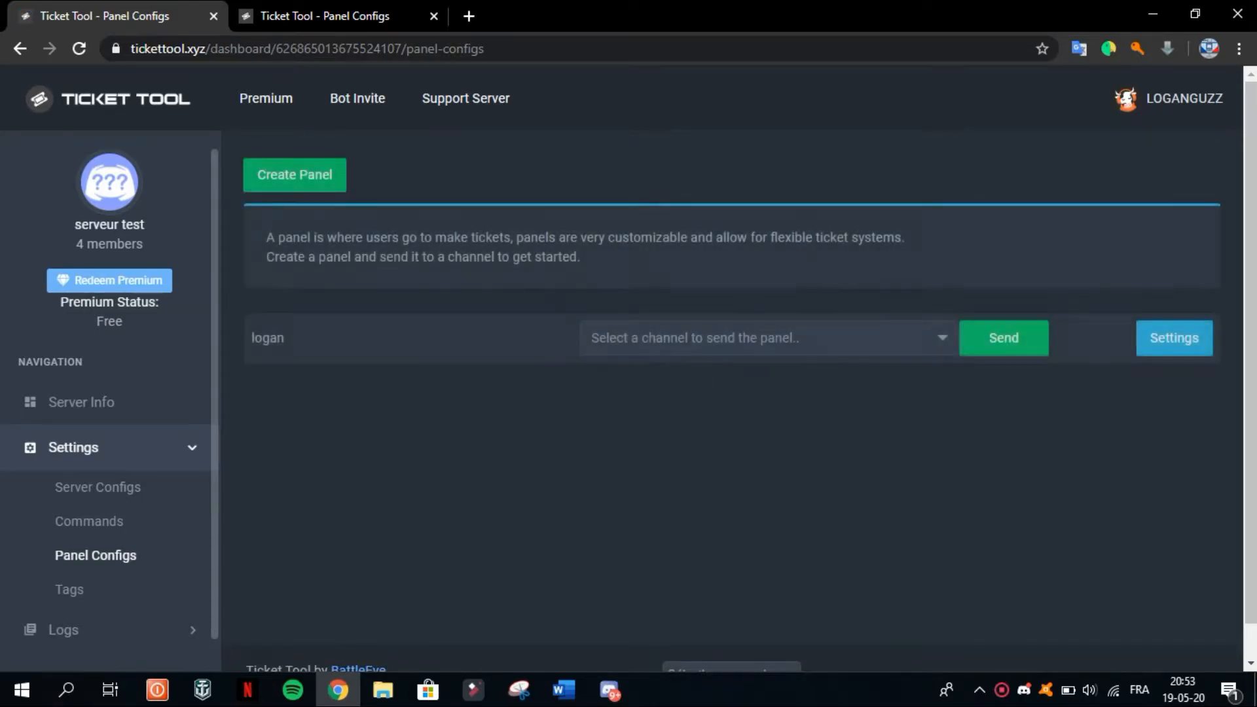
Check the new panel's message in Discord's général channel, and return to the panel list in Chrome
{"action": "left_click_drag", "start_coordinate": [254, 338], "coordinate": [289, 339]}
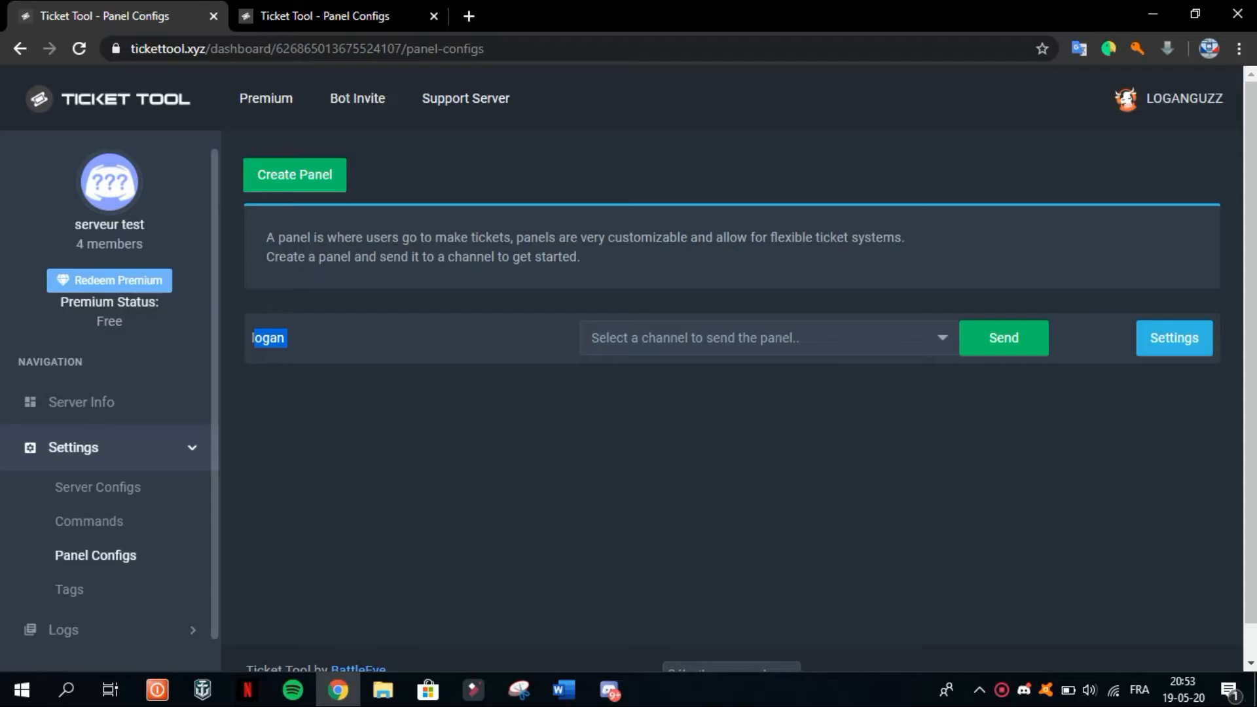
{"action": "key", "text": "alt+Tab"}
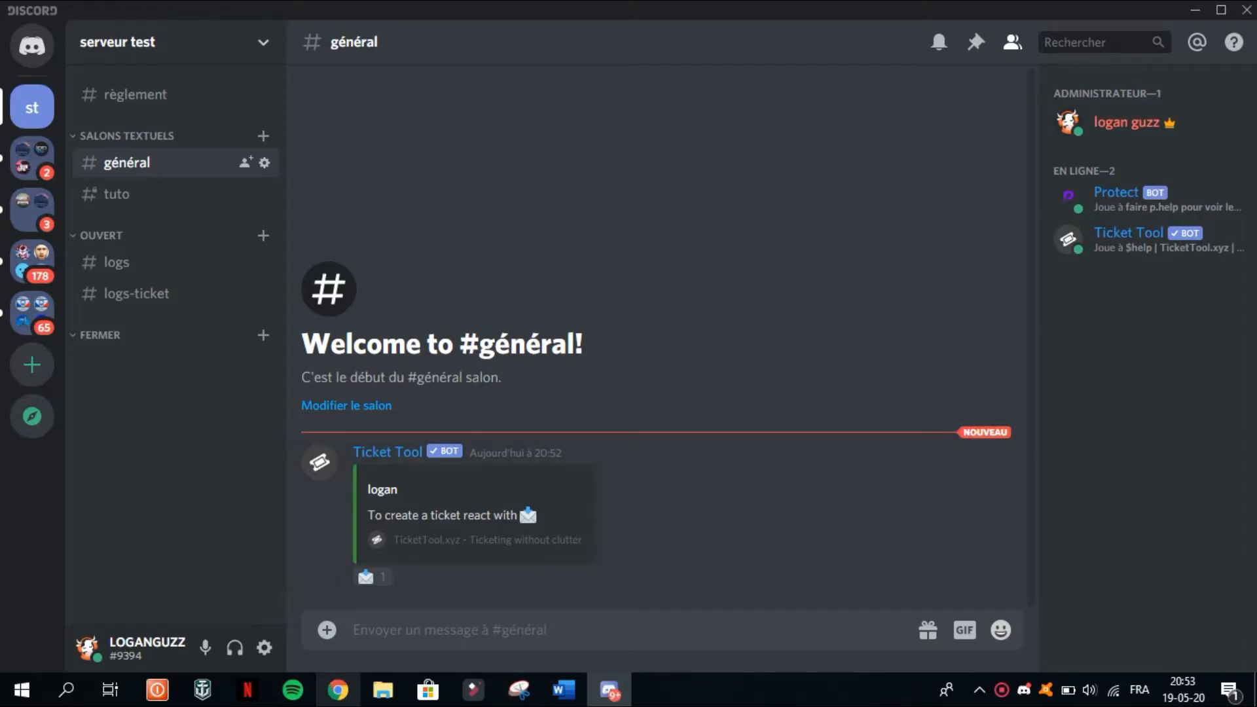
{"action": "key", "text": "alt+Tab"}
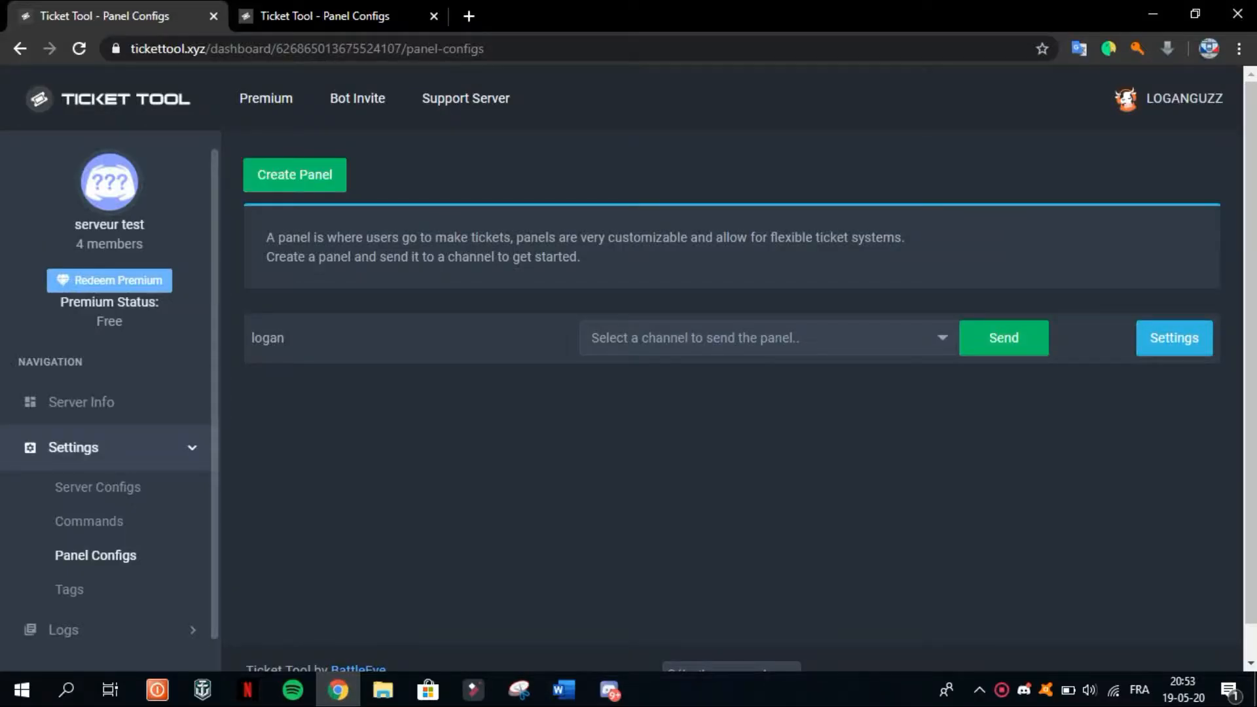
{"action": "double_click", "coordinate": [269, 338]}
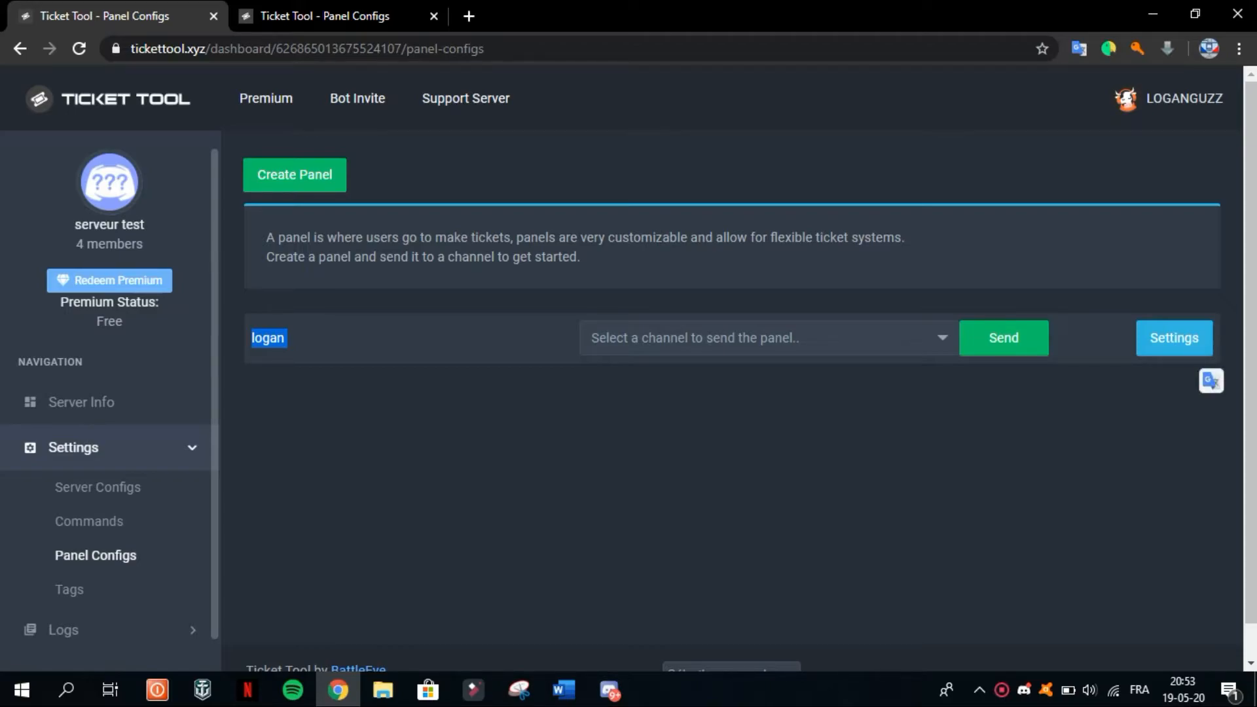
{"action": "left_click", "coordinate": [341, 380]}
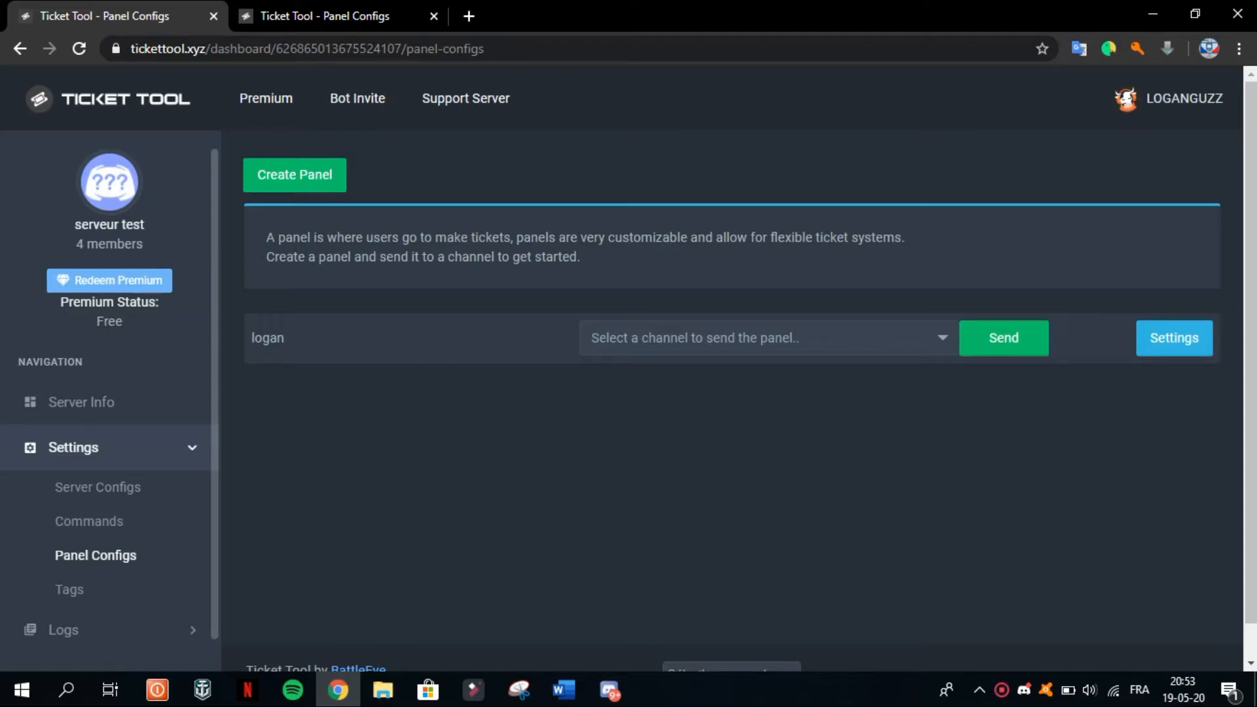
Switch to the other server's dashboard, closing the serveur test page, and open the settings of the "signalement ou question" panel
{"action": "left_click", "coordinate": [324, 16]}
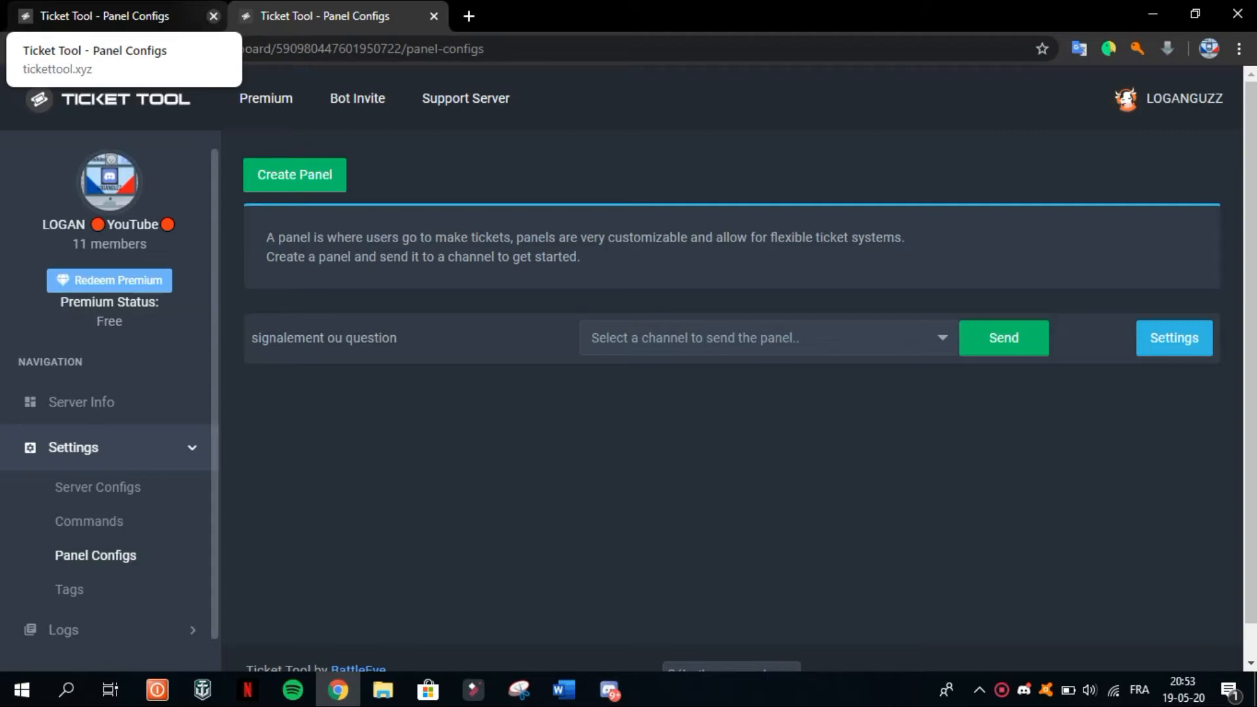
{"action": "key", "text": "ctrl+w"}
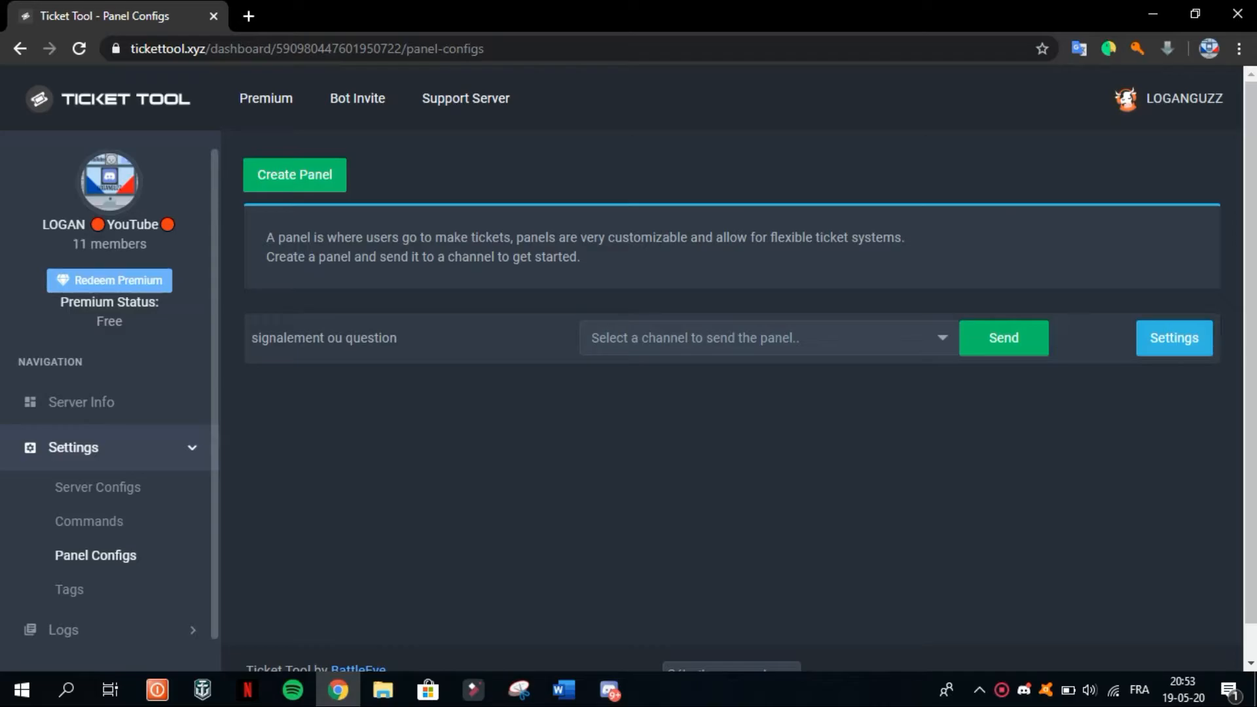
{"action": "left_click", "coordinate": [1175, 338]}
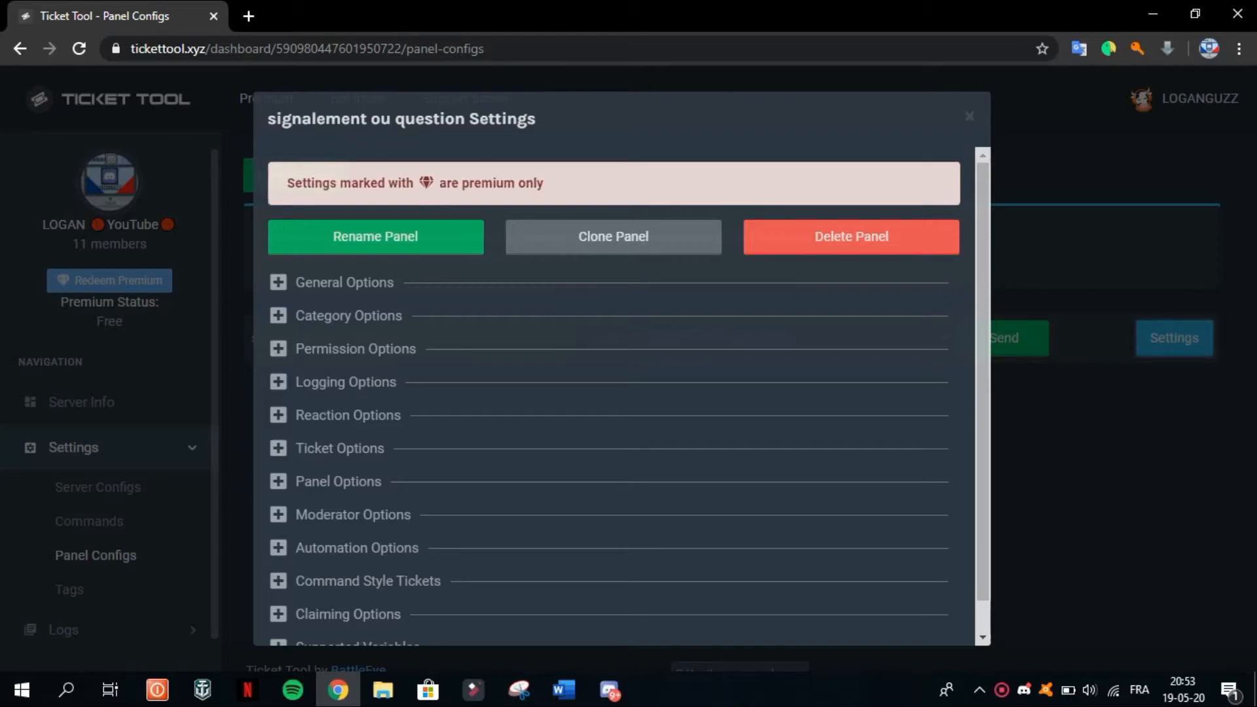
{"action": "scroll", "coordinate": [629, 393], "scroll_direction": "down", "scroll_amount": 1}
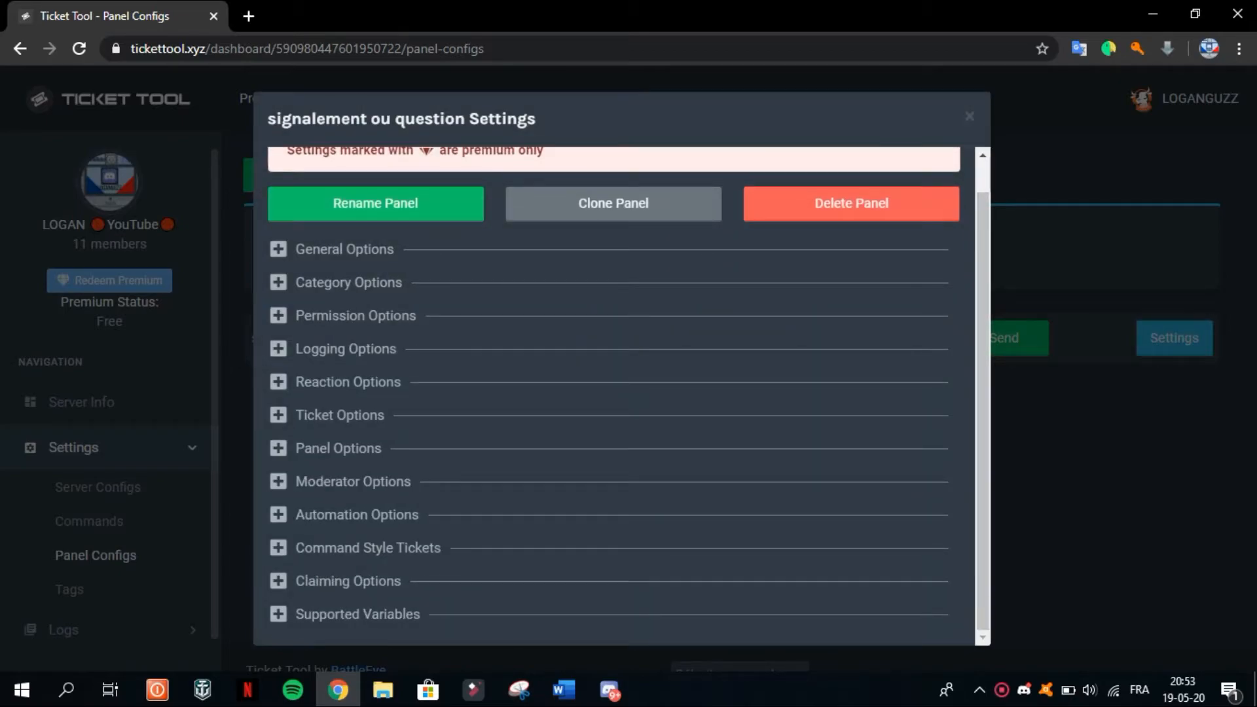
Expand every section of the panel settings, from Supported Variables up to General Options, and examine the general options
{"action": "left_click", "coordinate": [278, 614]}
{"action": "left_click", "coordinate": [278, 580]}
{"action": "left_click", "coordinate": [279, 548]}
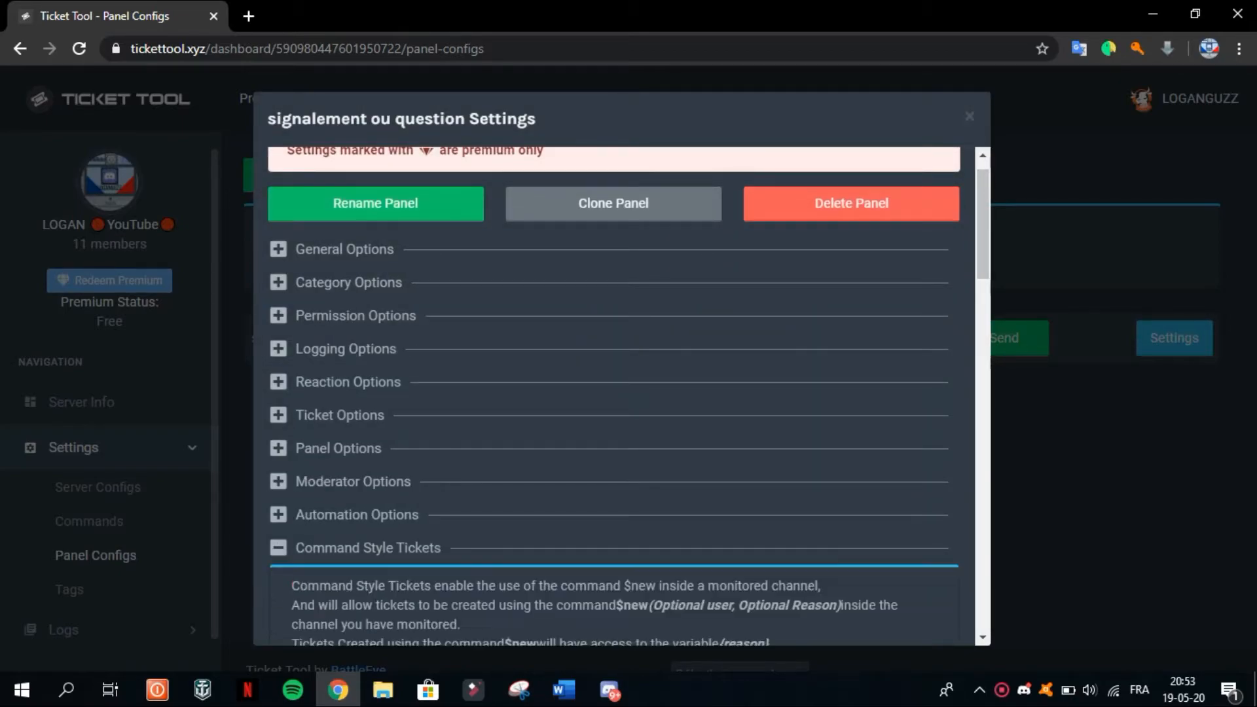
{"action": "left_click", "coordinate": [278, 514]}
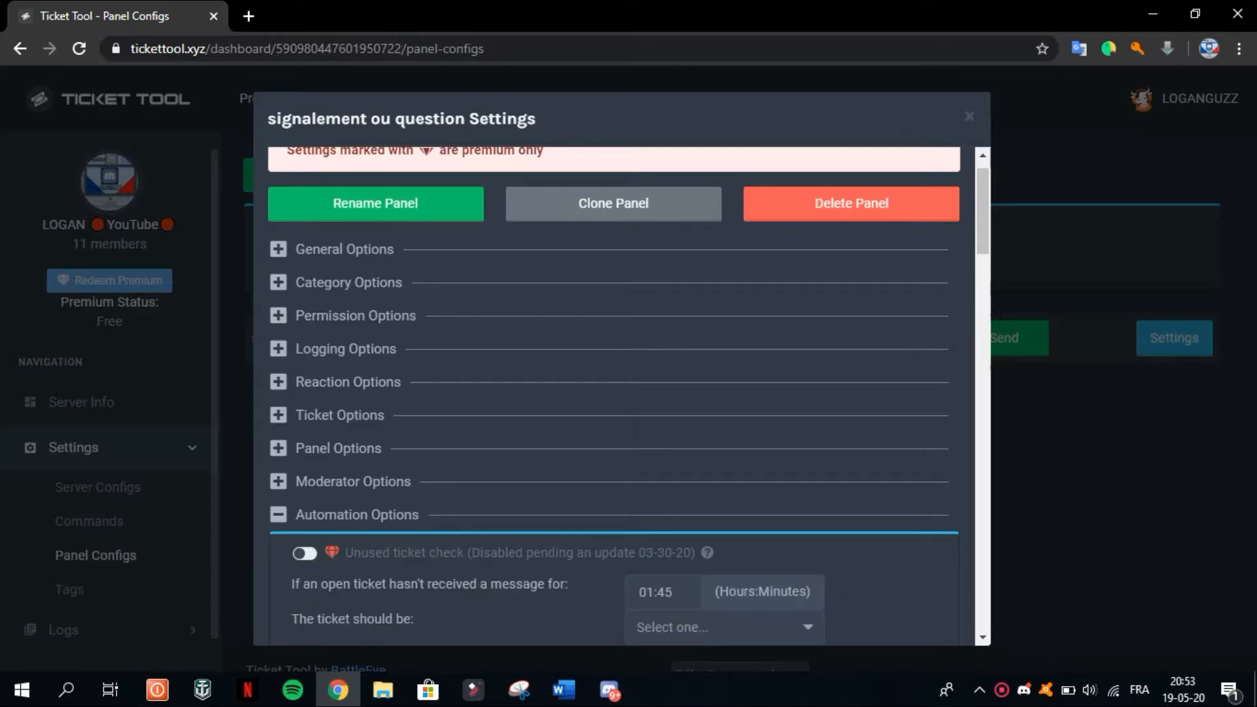
{"action": "left_click", "coordinate": [278, 481]}
{"action": "left_click", "coordinate": [278, 449]}
{"action": "left_click", "coordinate": [278, 415]}
{"action": "left_click", "coordinate": [278, 382]}
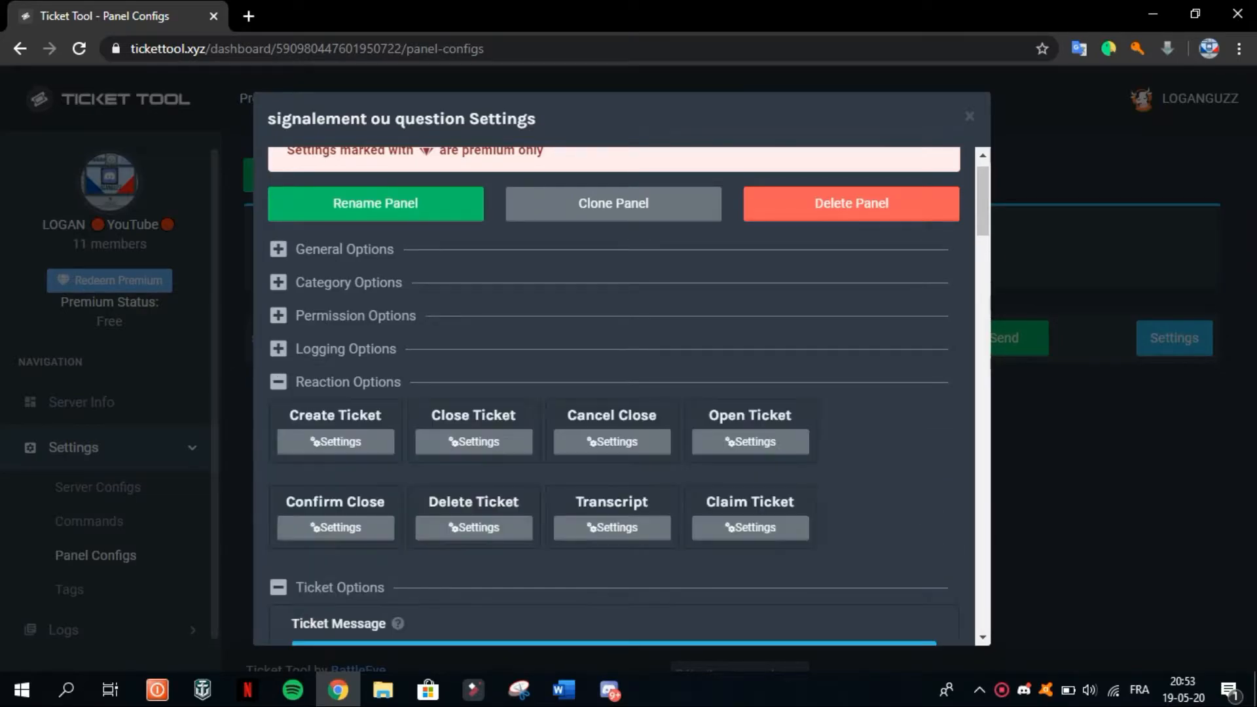
{"action": "left_click", "coordinate": [279, 348]}
{"action": "left_click", "coordinate": [278, 315]}
{"action": "left_click", "coordinate": [278, 283]}
{"action": "left_click", "coordinate": [278, 249]}
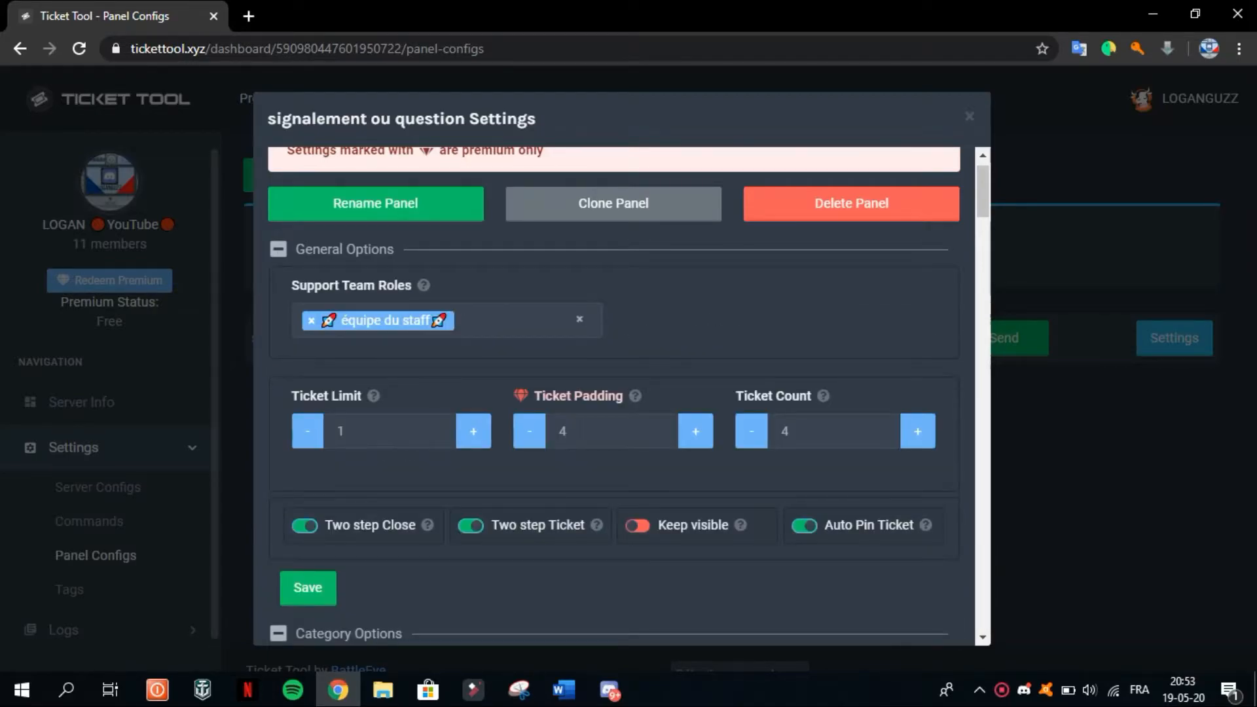
{"action": "scroll", "coordinate": [629, 393], "scroll_direction": "up", "scroll_amount": 1}
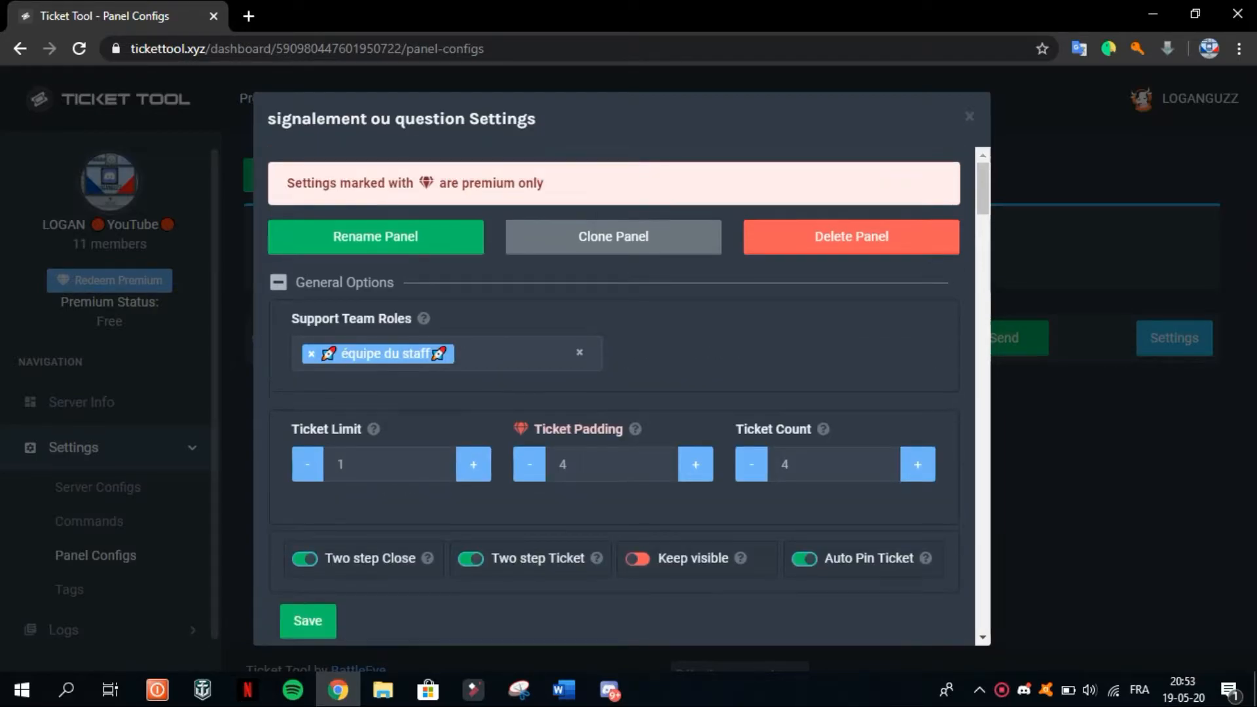
{"action": "scroll", "coordinate": [628, 392], "scroll_direction": "down", "scroll_amount": 3}
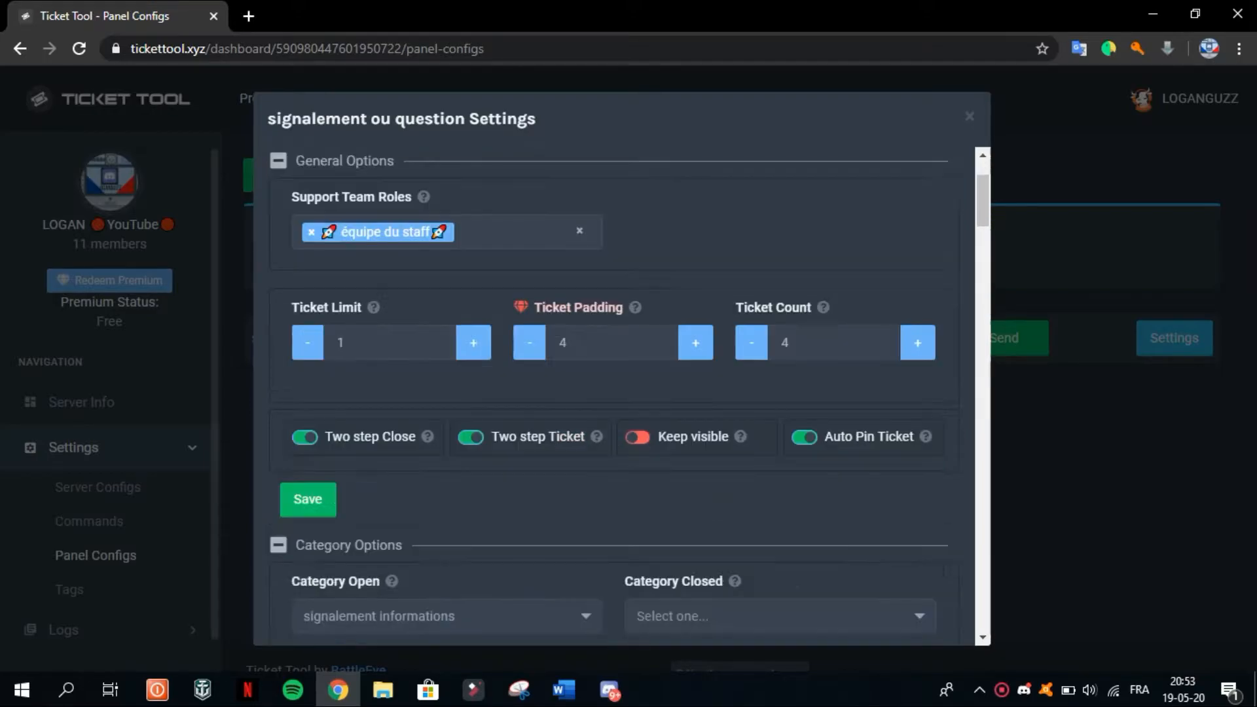
Examine the panel's category options, listing the categories available for open tickets, and leave the section expanded
{"action": "scroll", "coordinate": [615, 393], "scroll_direction": "down", "scroll_amount": 3}
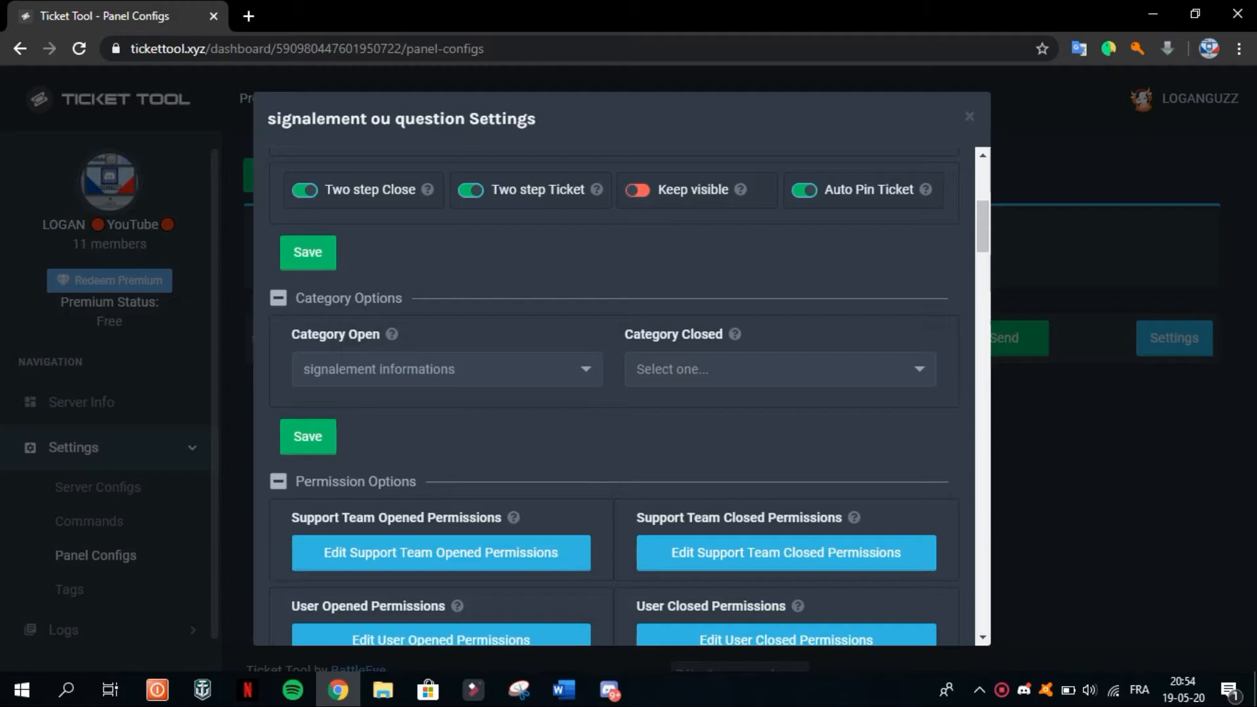
{"action": "left_click", "coordinate": [447, 369]}
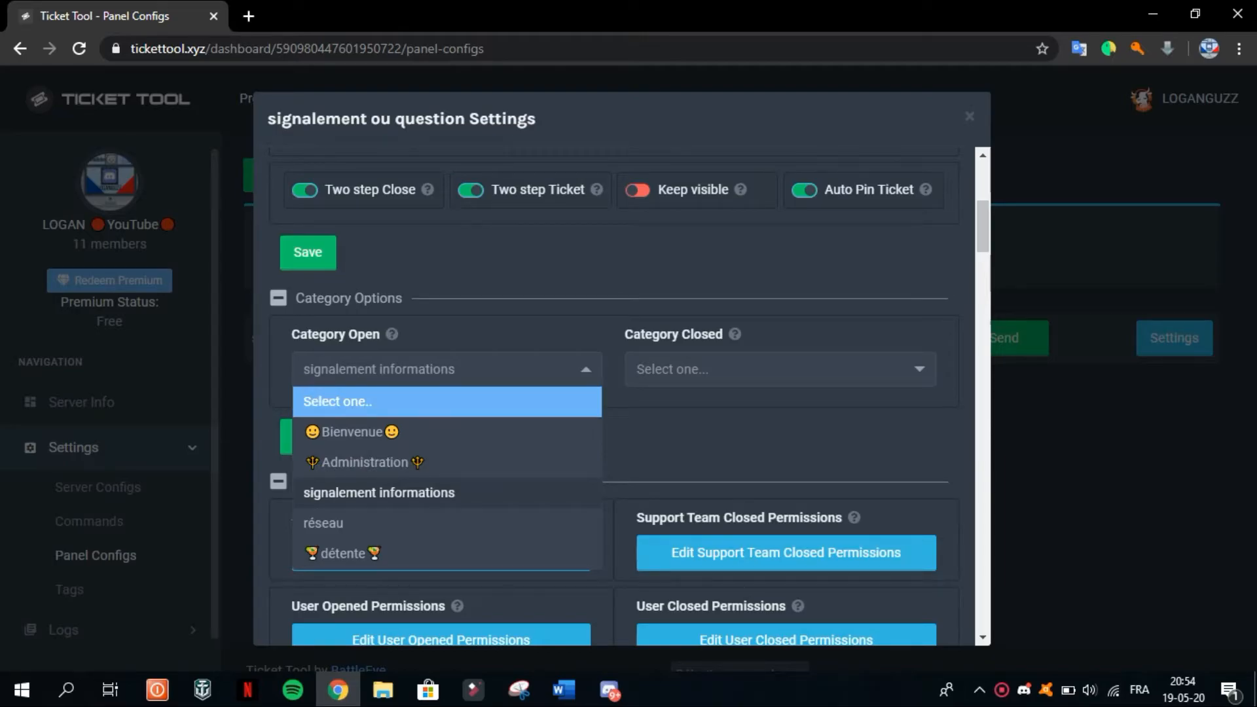
{"action": "left_click", "coordinate": [278, 298]}
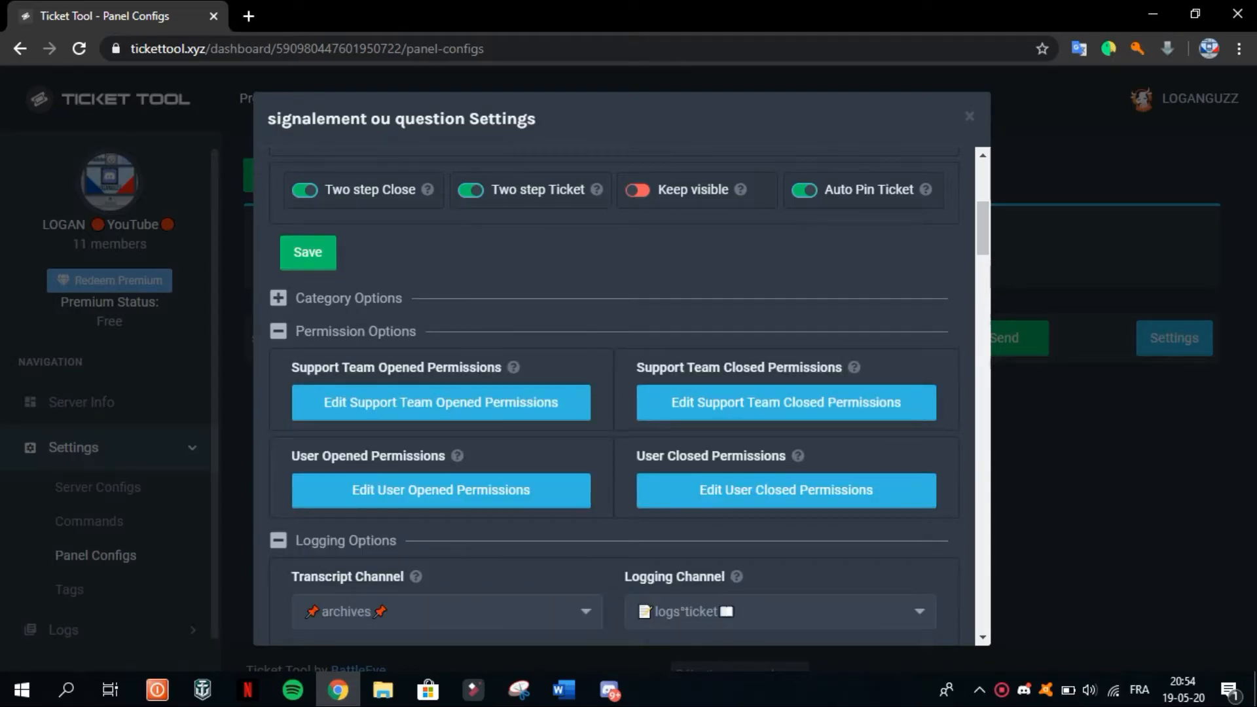
{"action": "left_click", "coordinate": [279, 298]}
Switch to Discord to look at the panel message's title and reaction prompt in général, and return to the panel settings in Chrome
{"action": "left_click", "coordinate": [609, 691]}
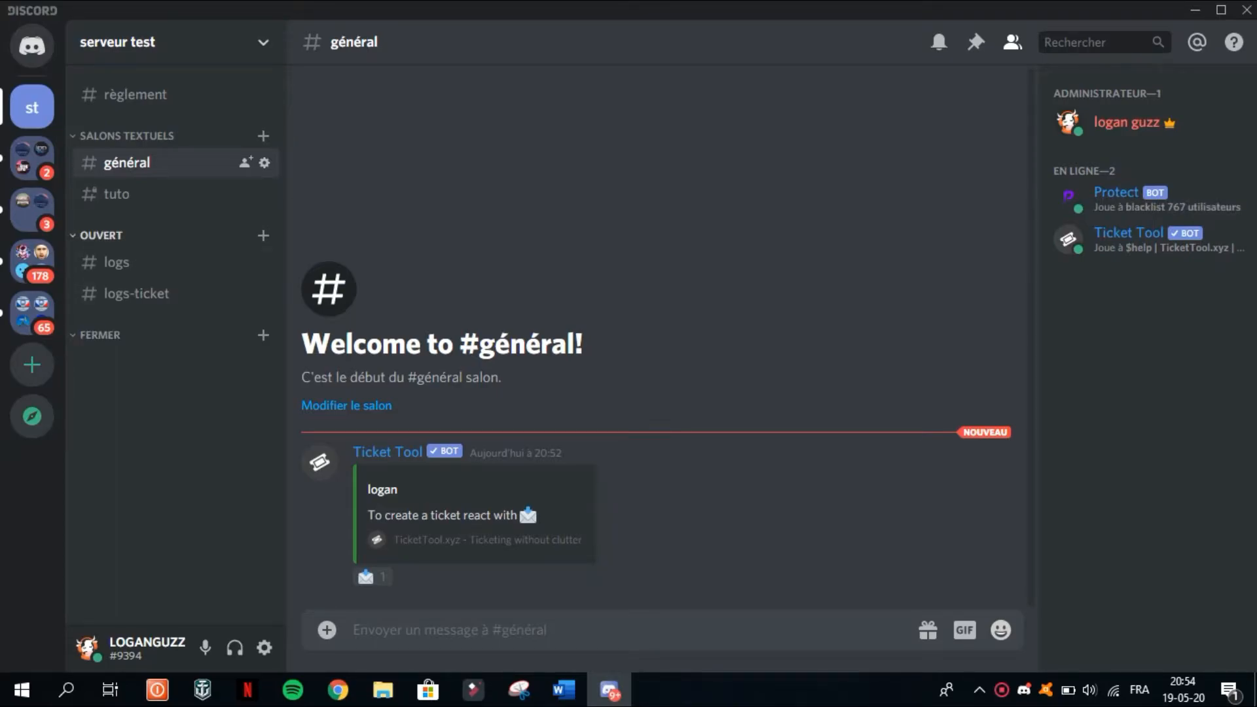
{"action": "left_click_drag", "start_coordinate": [385, 489], "coordinate": [519, 516]}
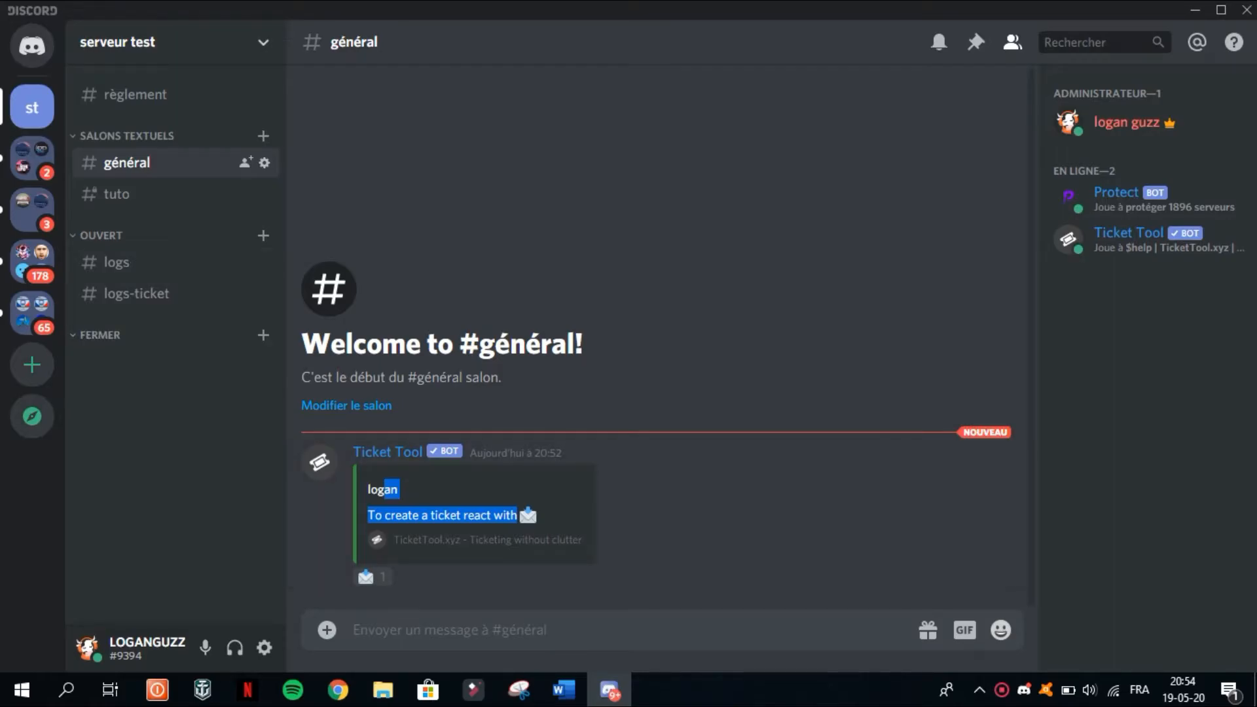
{"action": "left_click", "coordinate": [338, 691]}
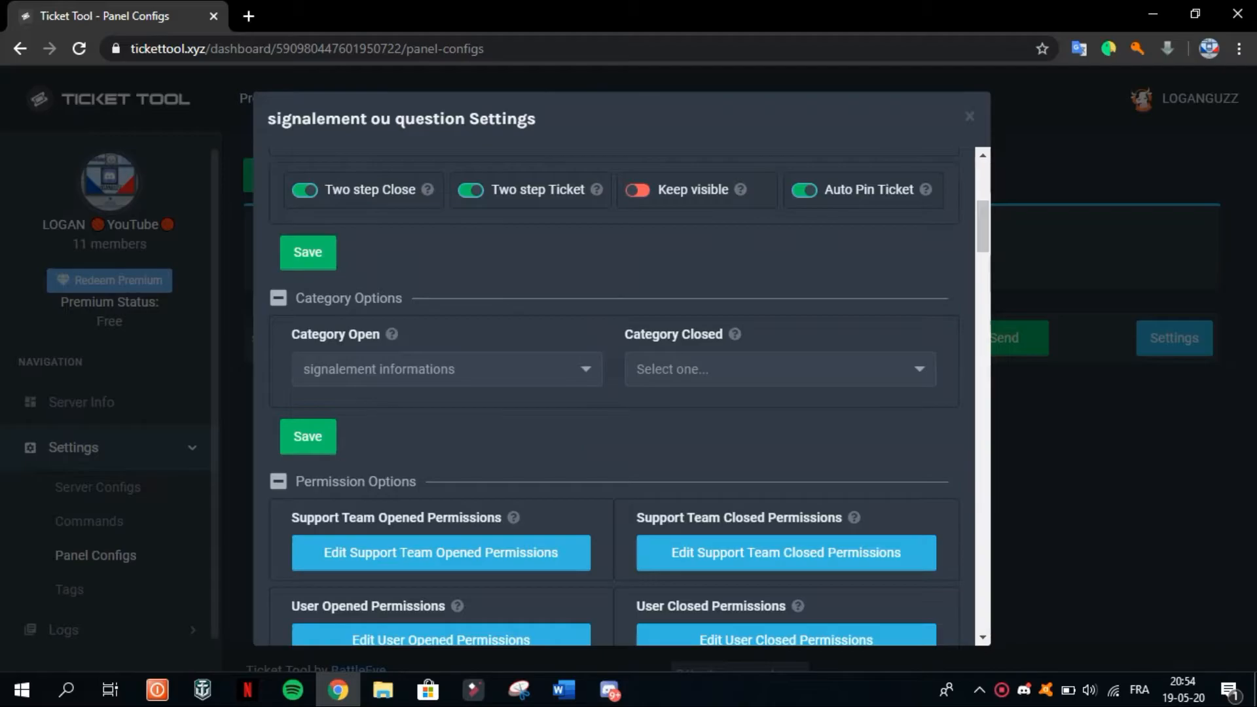
Examine the permission options for the support team and users, viewing the Support Opened Permissions and closing them without changes
{"action": "scroll", "coordinate": [614, 393], "scroll_direction": "down", "scroll_amount": 4}
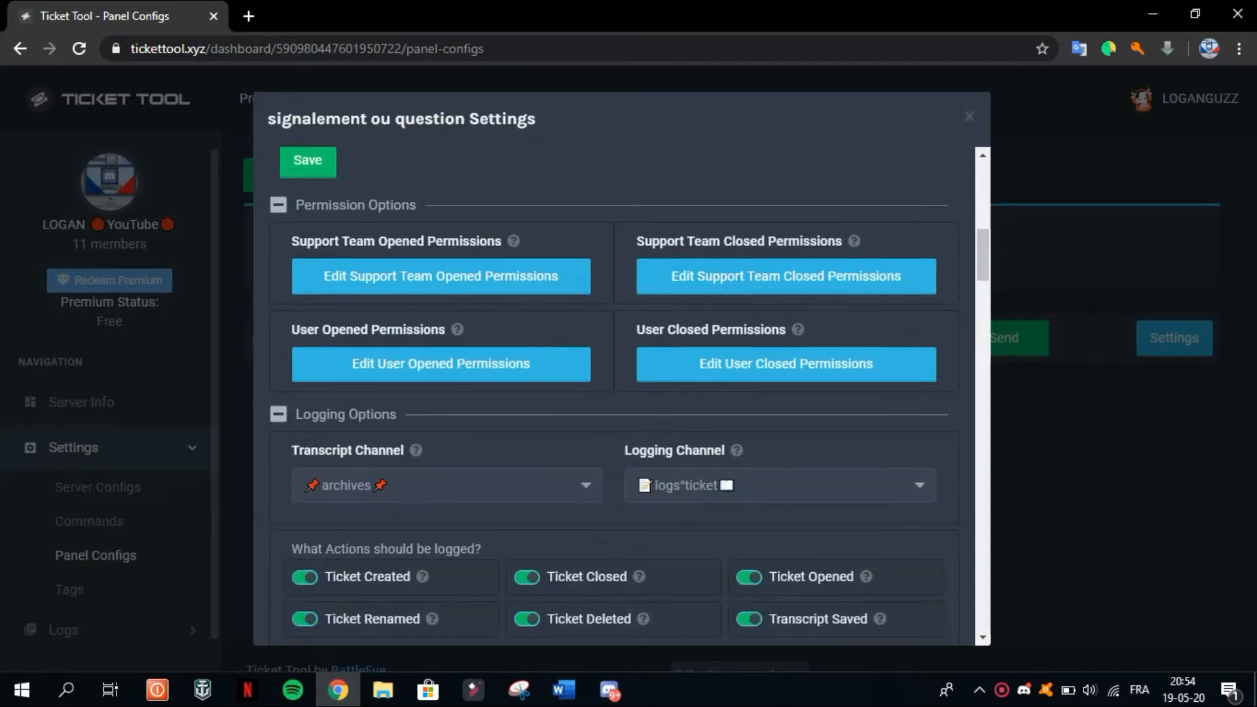
{"action": "left_click", "coordinate": [440, 277]}
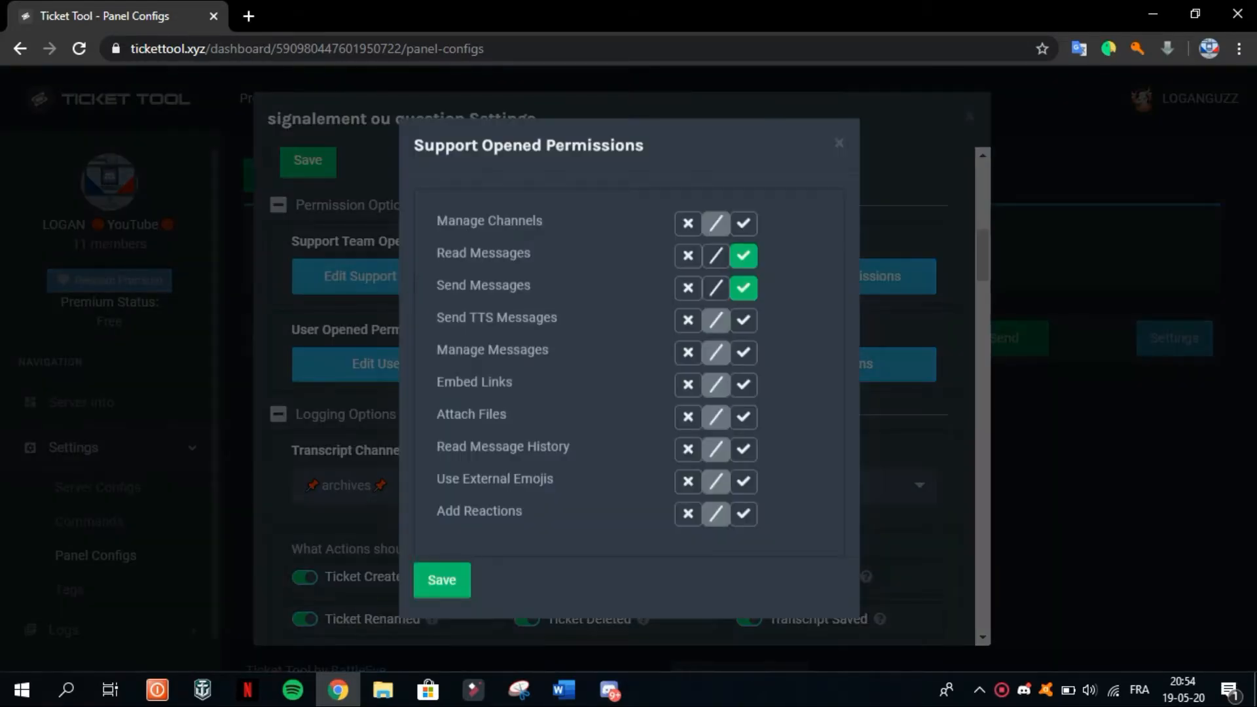
{"action": "left_click", "coordinate": [837, 143]}
{"action": "left_click_drag", "start_coordinate": [284, 241], "coordinate": [779, 330]}
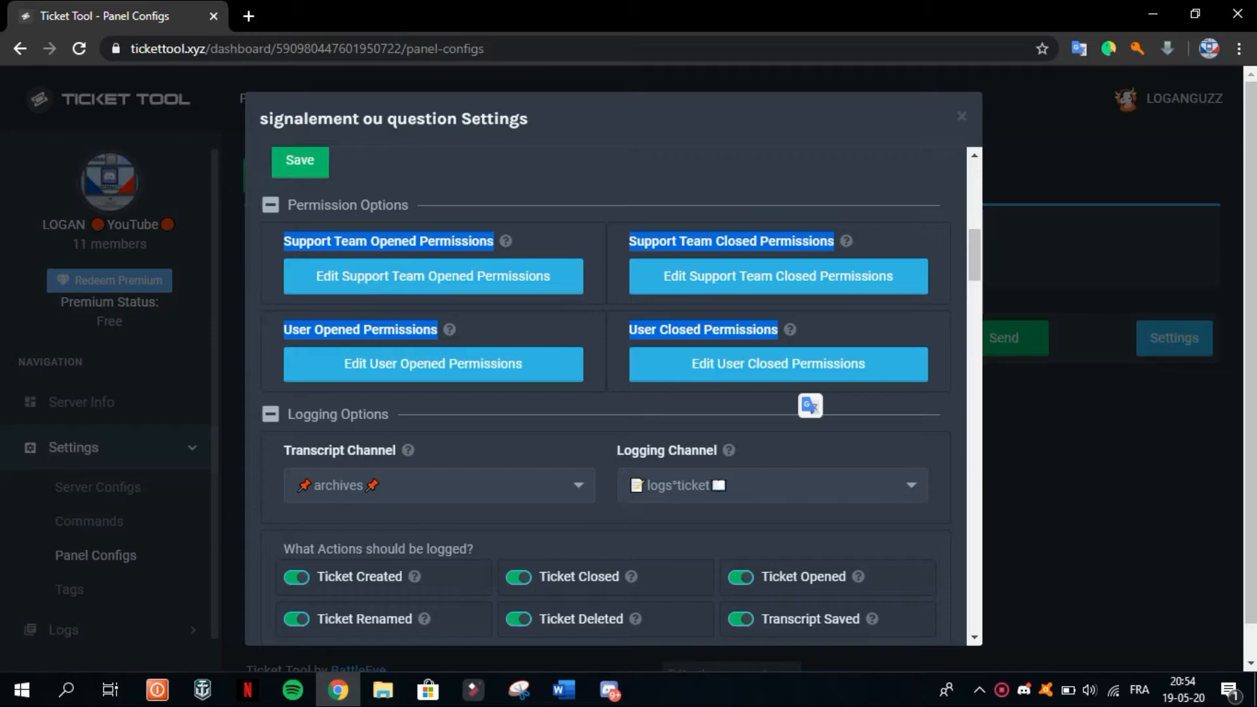
{"action": "left_click", "coordinate": [786, 398]}
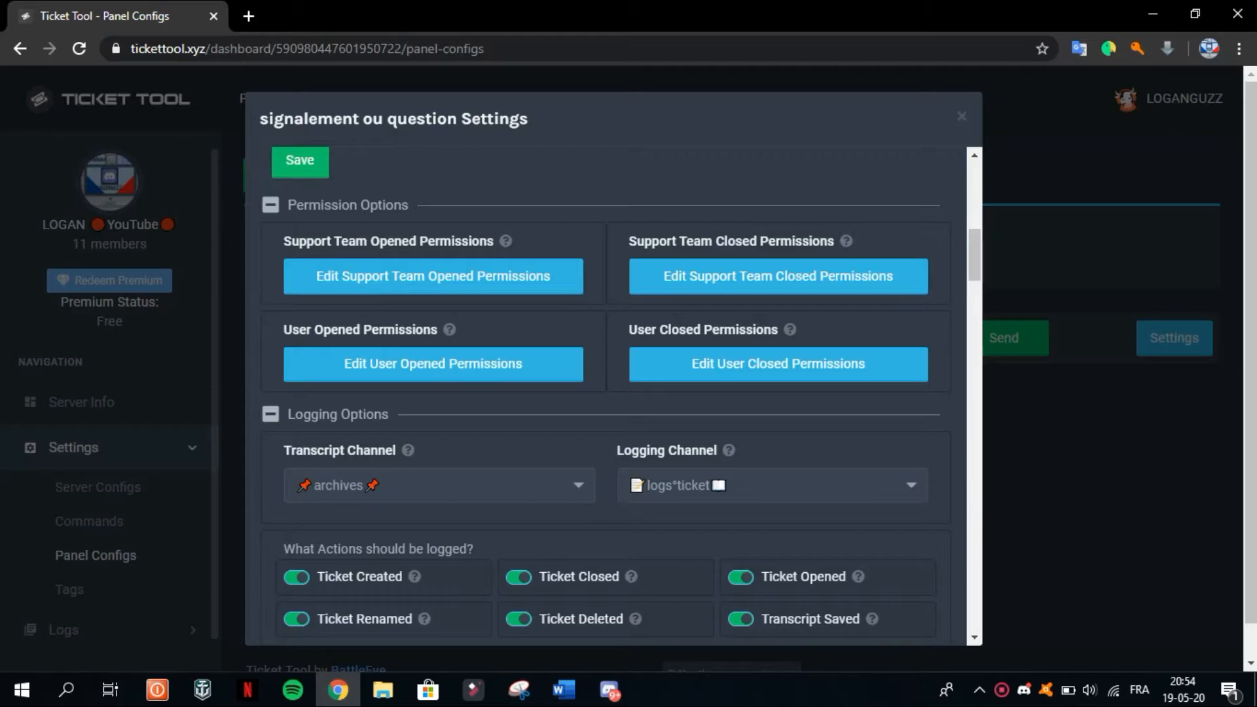
{"action": "left_click", "coordinate": [778, 364]}
{"action": "key", "text": "Escape"}
{"action": "scroll", "coordinate": [616, 396], "scroll_direction": "up", "scroll_amount": 2}
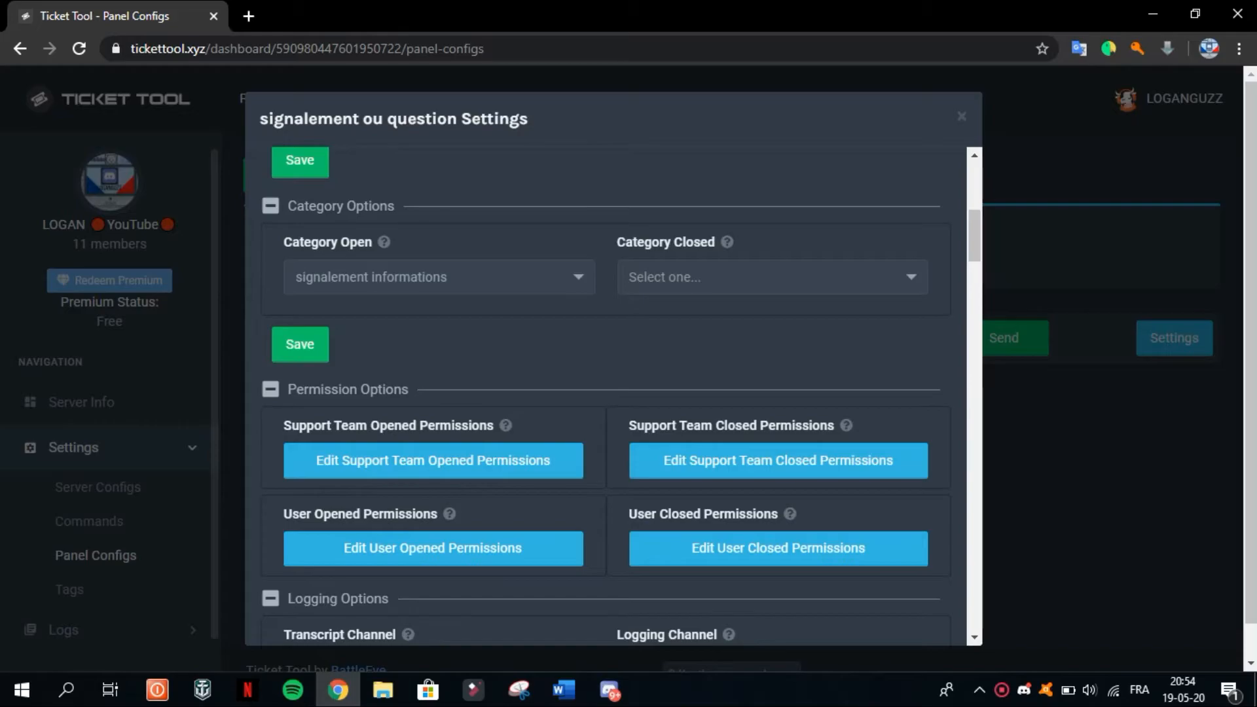
{"action": "scroll", "coordinate": [613, 397], "scroll_direction": "up", "scroll_amount": 3}
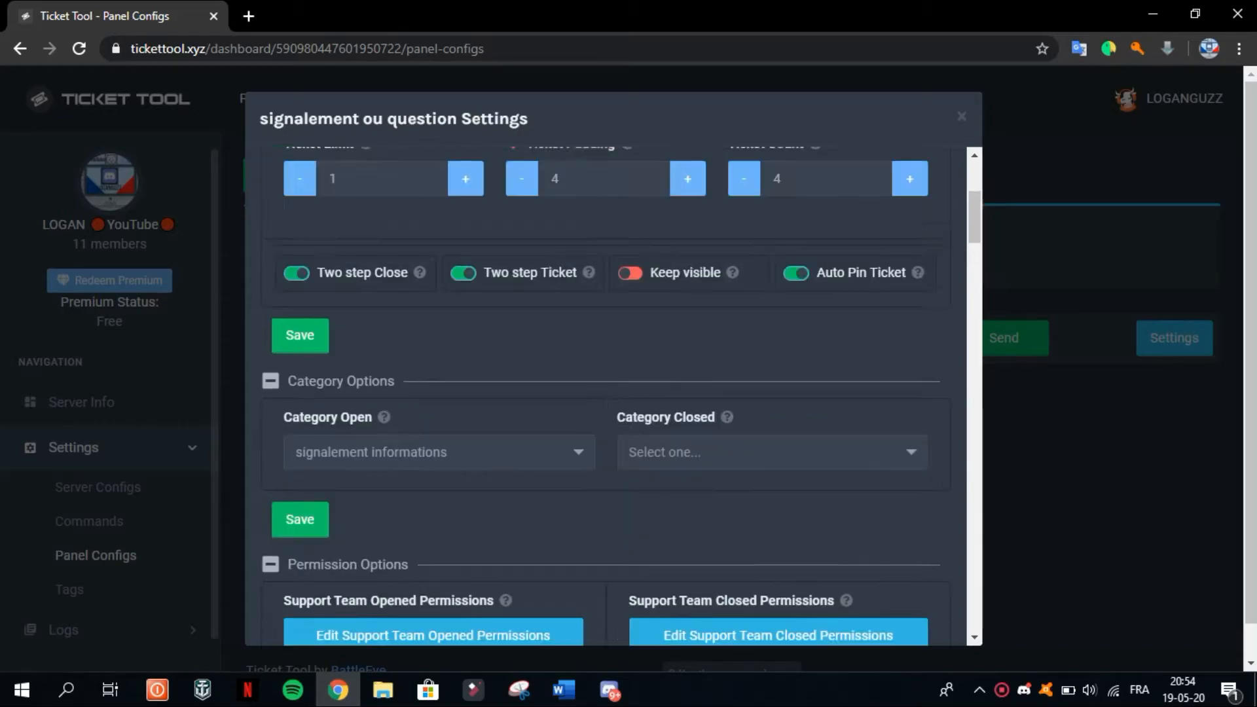
Examine the logging options, listing the channels available for transcripts and highlighting the Transcript Channel and Logging Channel settings
{"action": "scroll", "coordinate": [613, 397], "scroll_direction": "down", "scroll_amount": 7}
{"action": "scroll", "coordinate": [614, 397], "scroll_direction": "down", "scroll_amount": 1}
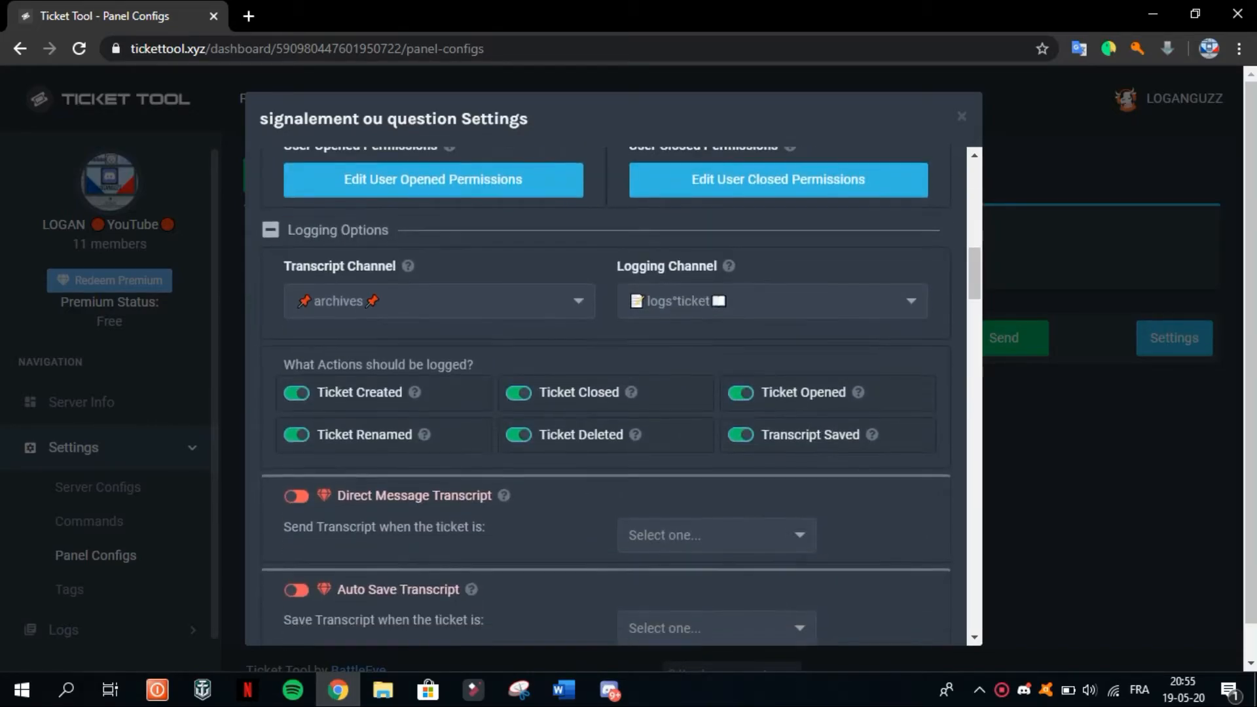
{"action": "left_click_drag", "start_coordinate": [283, 266], "coordinate": [395, 266]}
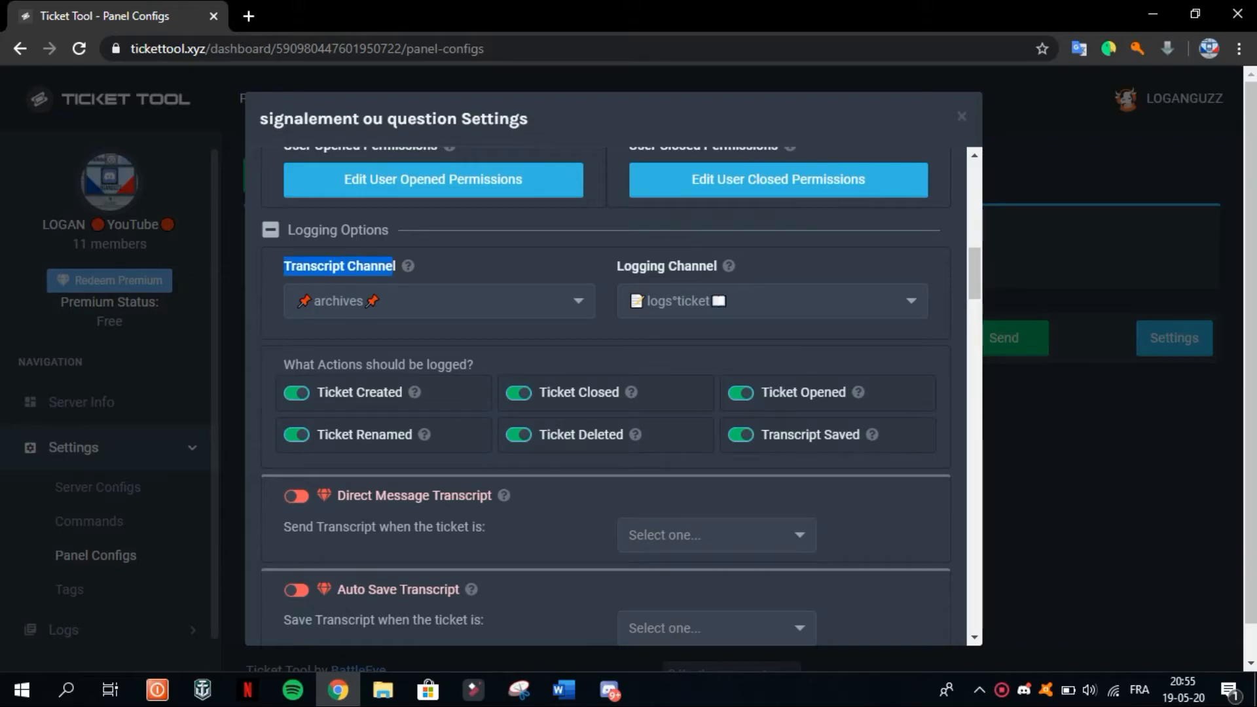
{"action": "left_click", "coordinate": [394, 266]}
{"action": "left_click", "coordinate": [271, 230]}
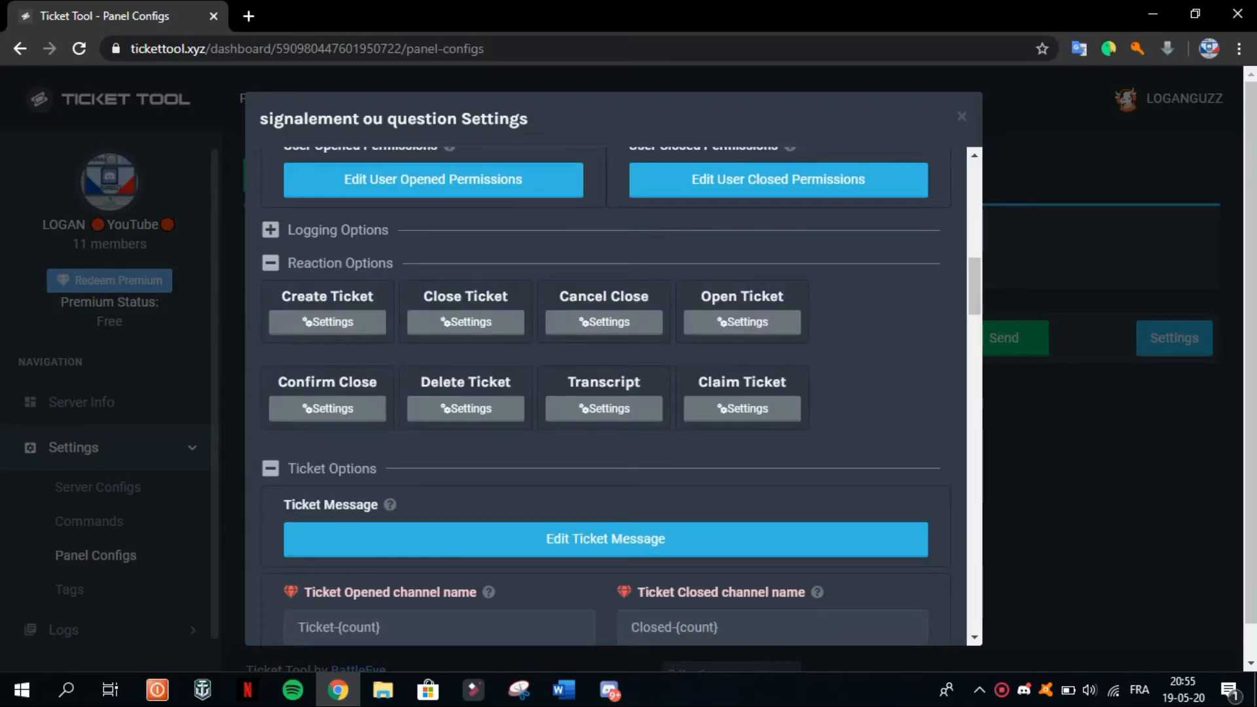
{"action": "left_click", "coordinate": [270, 230]}
{"action": "left_click_drag", "start_coordinate": [284, 266], "coordinate": [396, 266]}
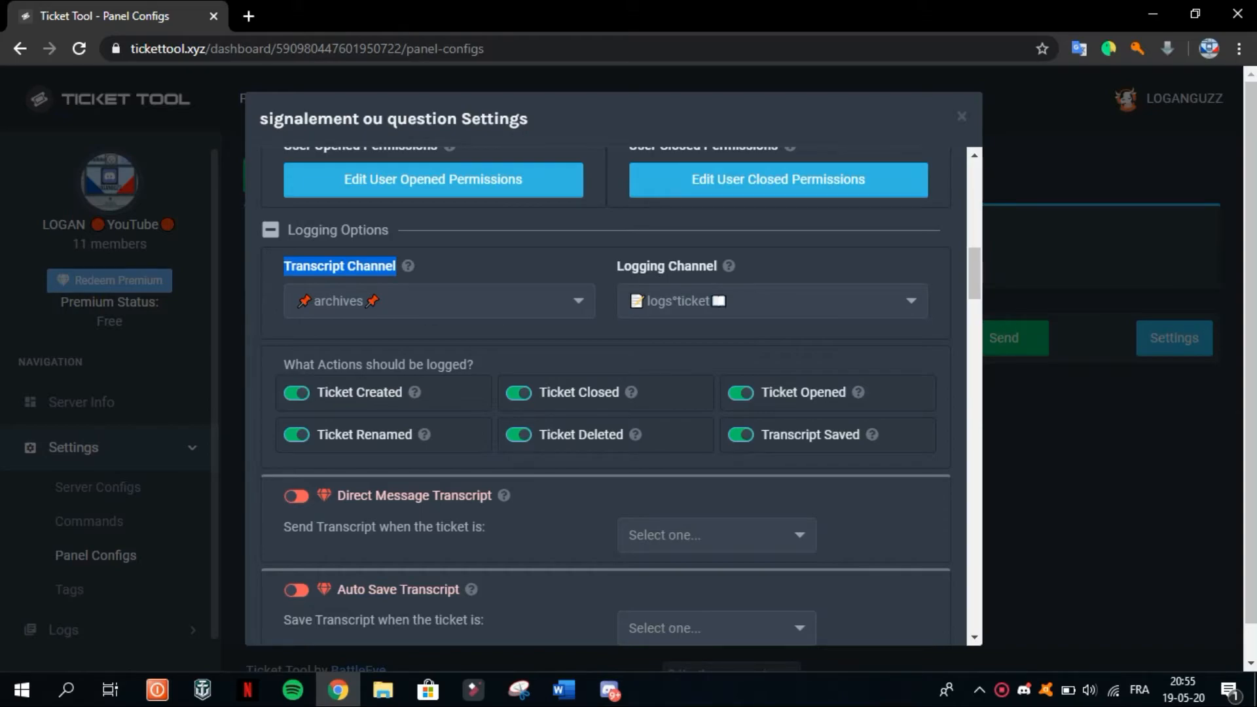
{"action": "left_click", "coordinate": [433, 302]}
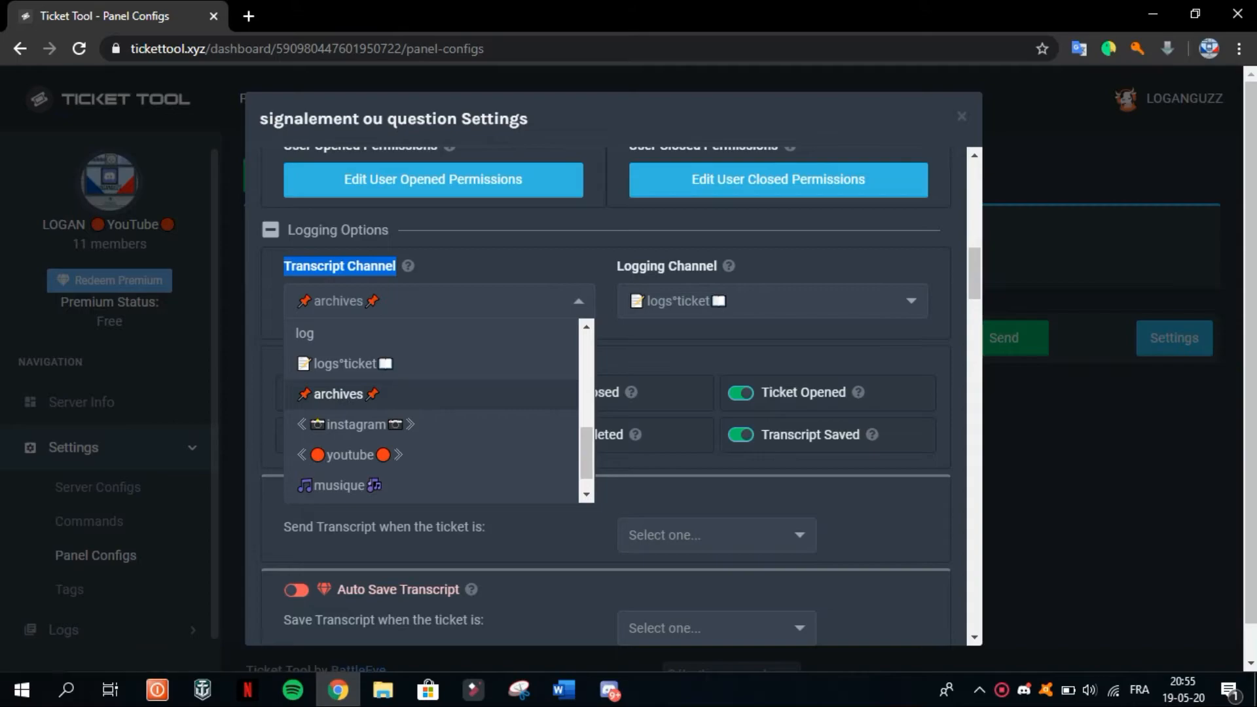
{"action": "left_click", "coordinate": [511, 265]}
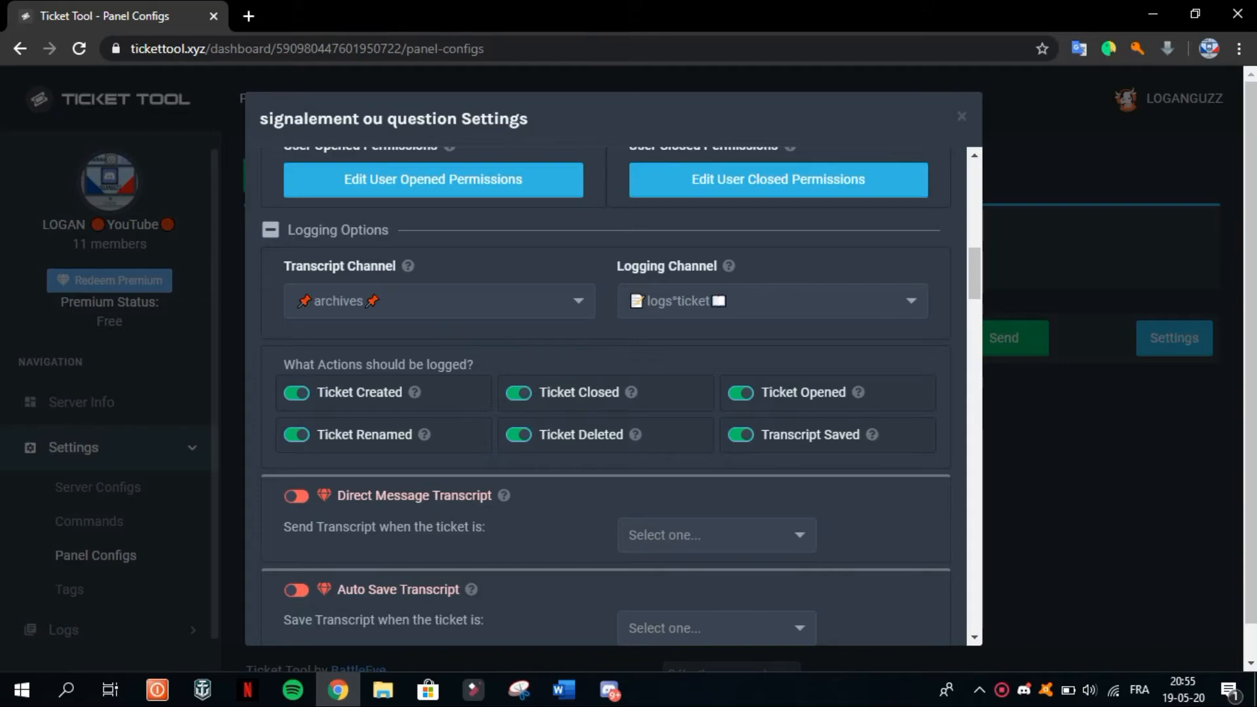
{"action": "left_click_drag", "start_coordinate": [617, 265], "coordinate": [713, 266]}
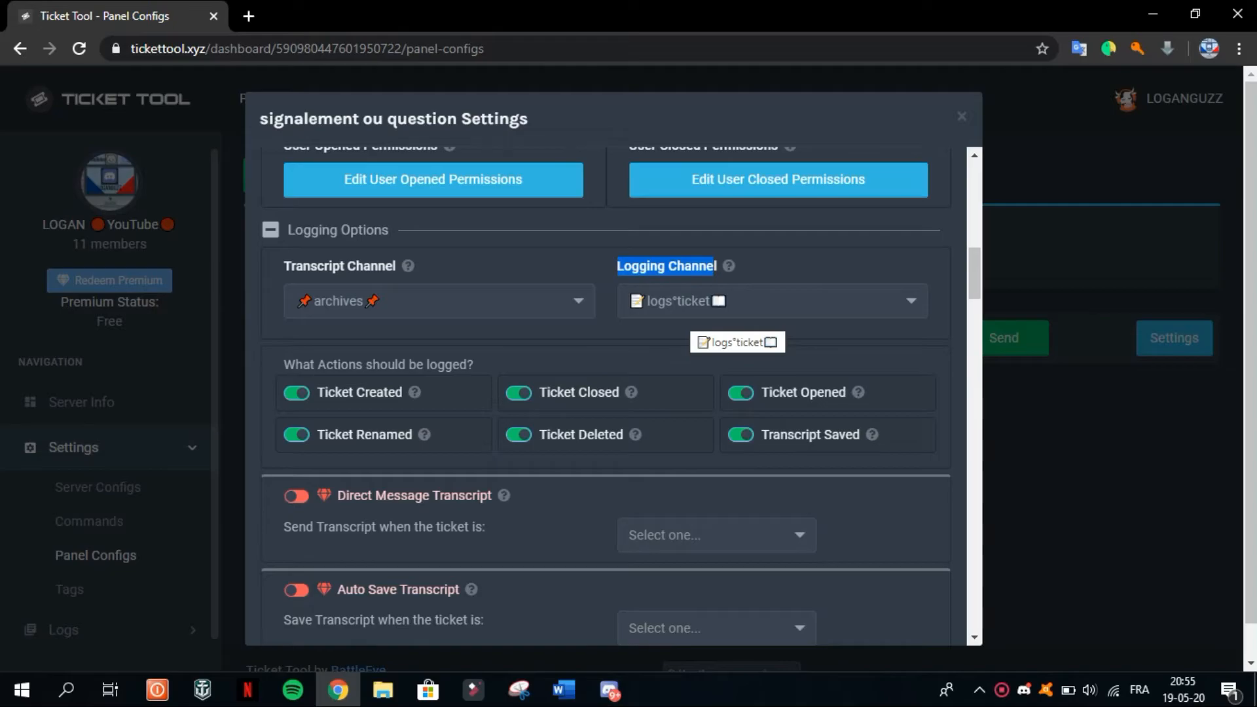
Switch to Discord to view the serveur test channels, and return to the logging options in Chrome
{"action": "mouse_move", "coordinate": [610, 690]}
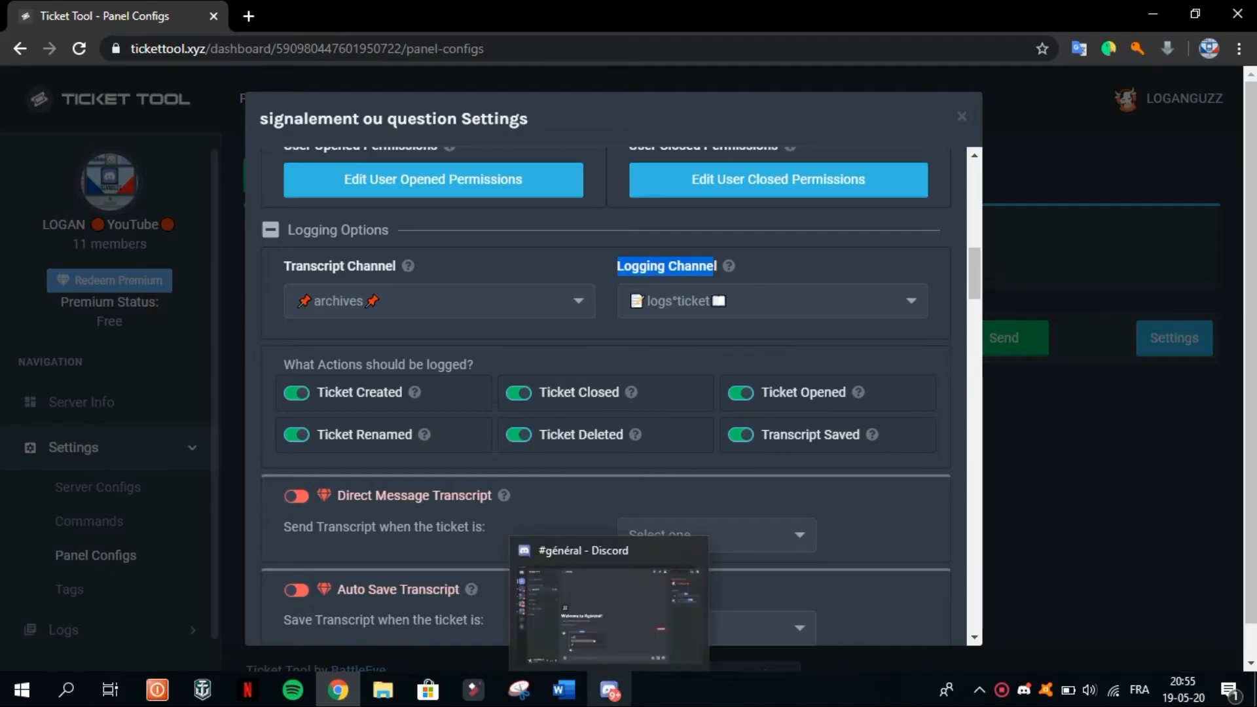
{"action": "left_click", "coordinate": [610, 691]}
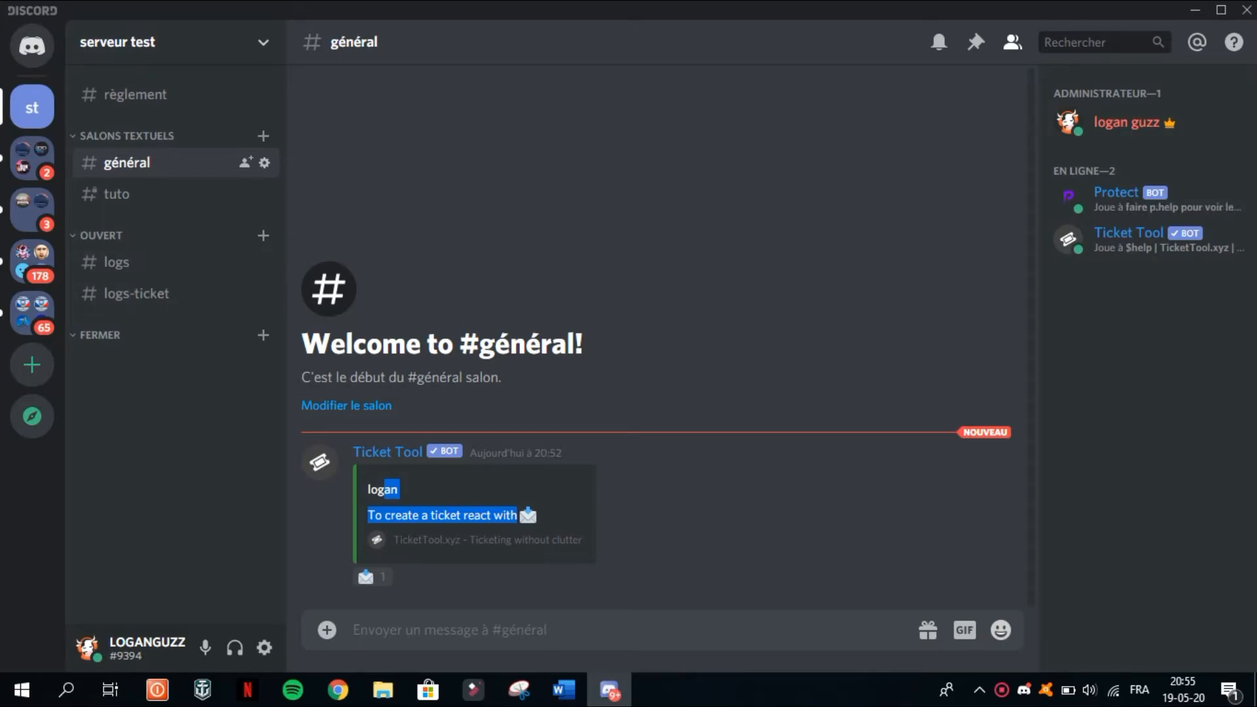
{"action": "mouse_move", "coordinate": [338, 689]}
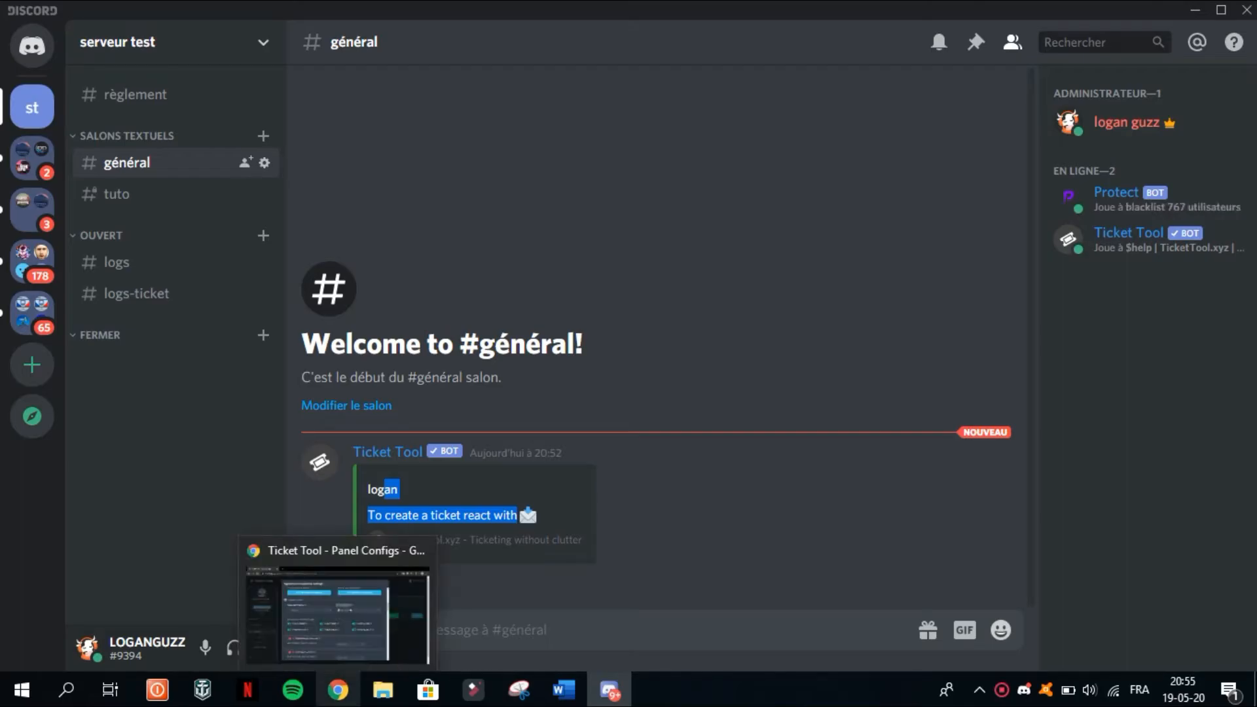
{"action": "left_click", "coordinate": [338, 613]}
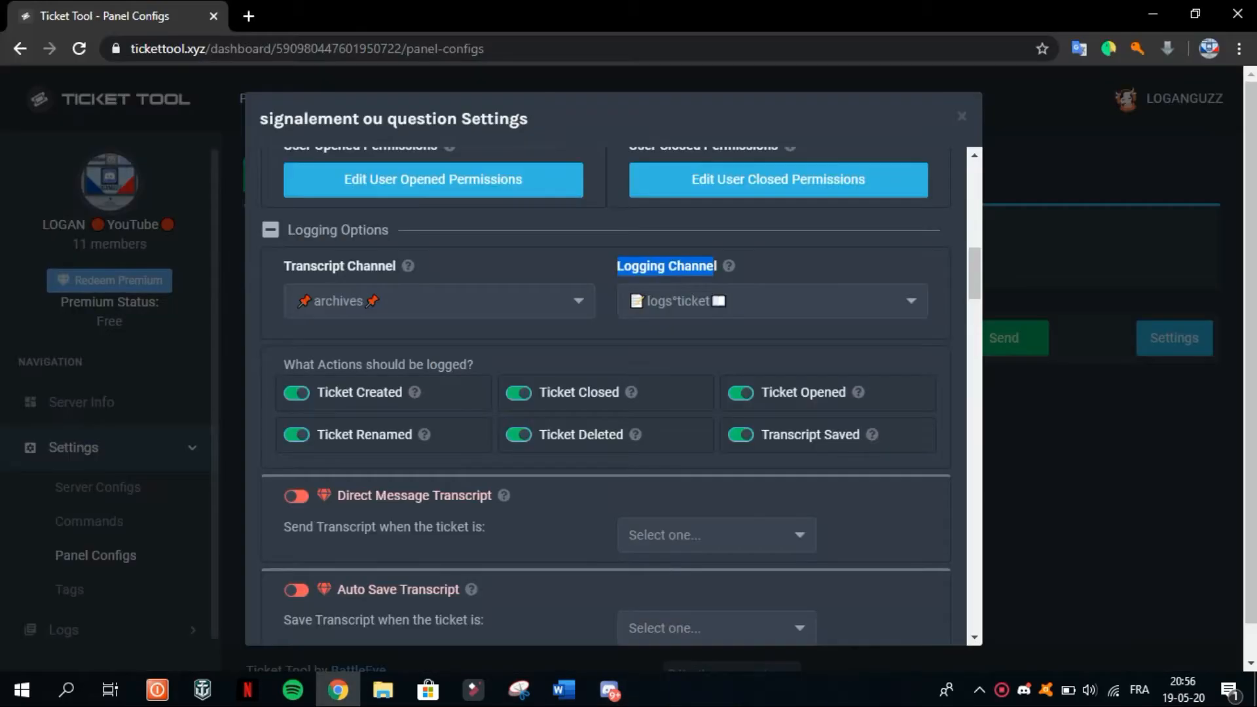
Open the ticket message for editing, review its message text, embed text and character limit, and save the ticket embed settings
{"action": "scroll", "coordinate": [613, 393], "scroll_direction": "down", "scroll_amount": 6}
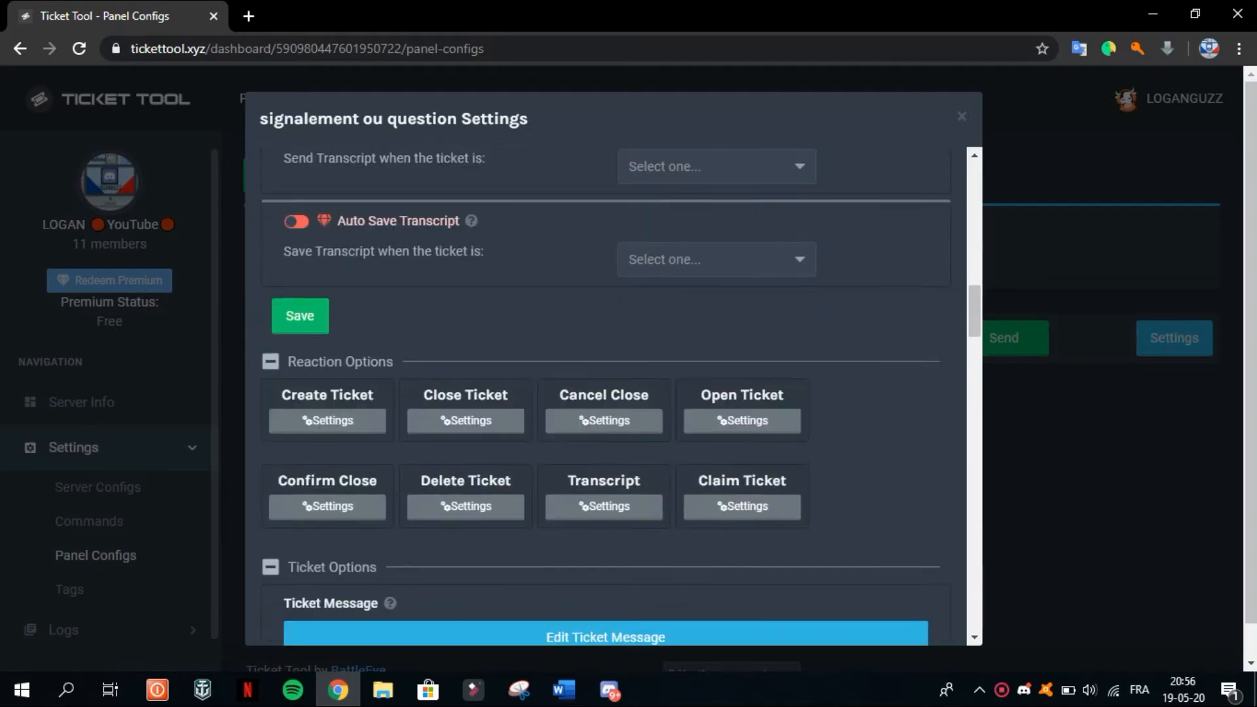
{"action": "scroll", "coordinate": [613, 393], "scroll_direction": "down", "scroll_amount": 4}
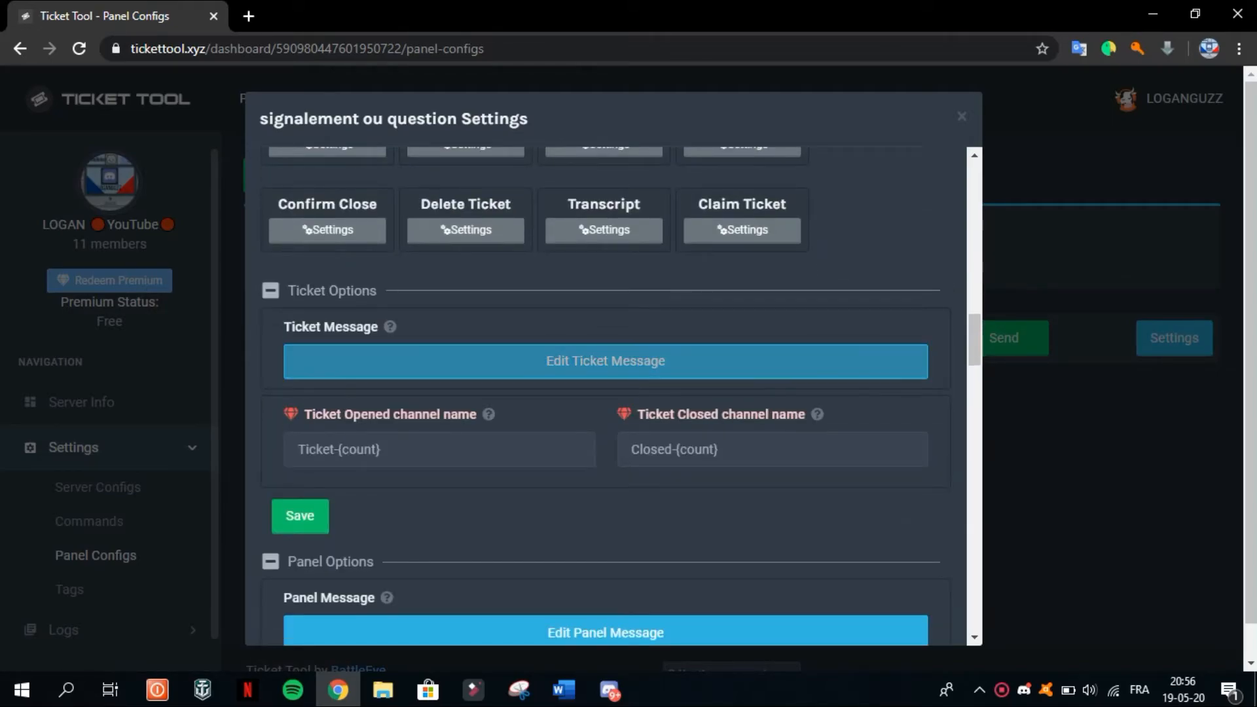
{"action": "left_click", "coordinate": [605, 361]}
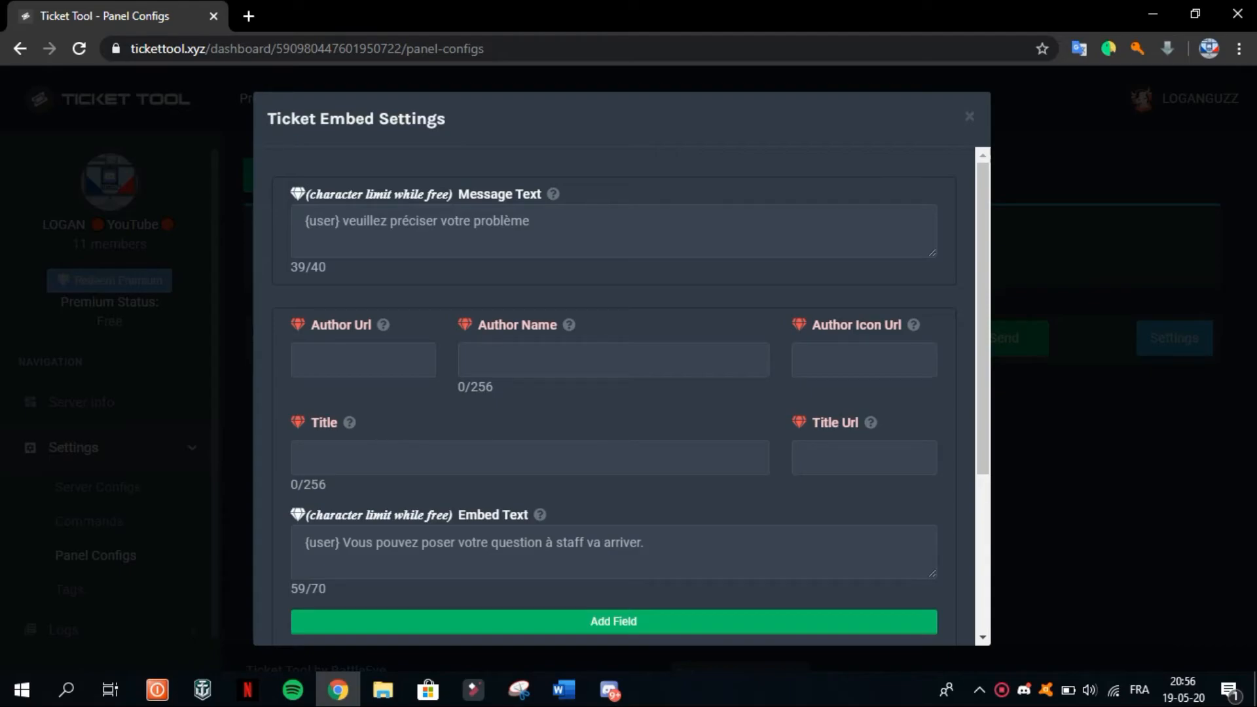
{"action": "scroll", "coordinate": [614, 393], "scroll_direction": "down", "scroll_amount": 2}
{"action": "scroll", "coordinate": [614, 393], "scroll_direction": "up", "scroll_amount": 2}
{"action": "scroll", "coordinate": [613, 393], "scroll_direction": "down", "scroll_amount": 4}
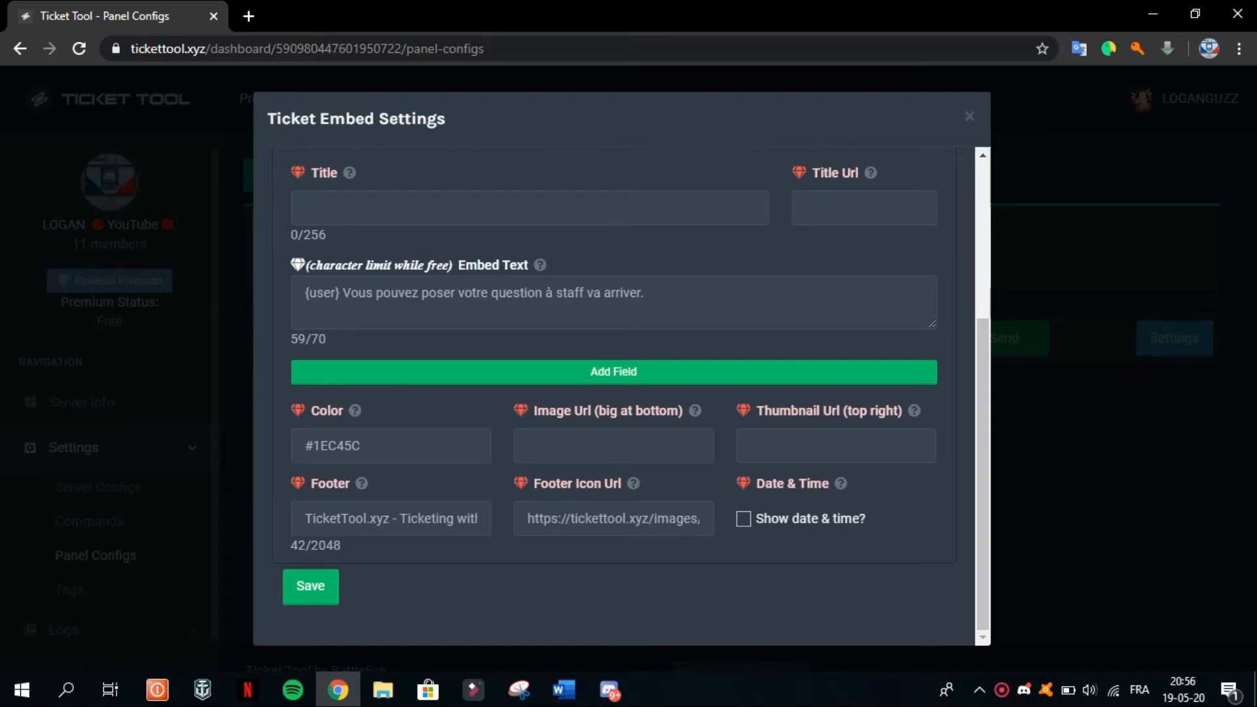
{"action": "triple_click", "coordinate": [309, 339]}
{"action": "left_click_drag", "start_coordinate": [645, 293], "coordinate": [304, 293]}
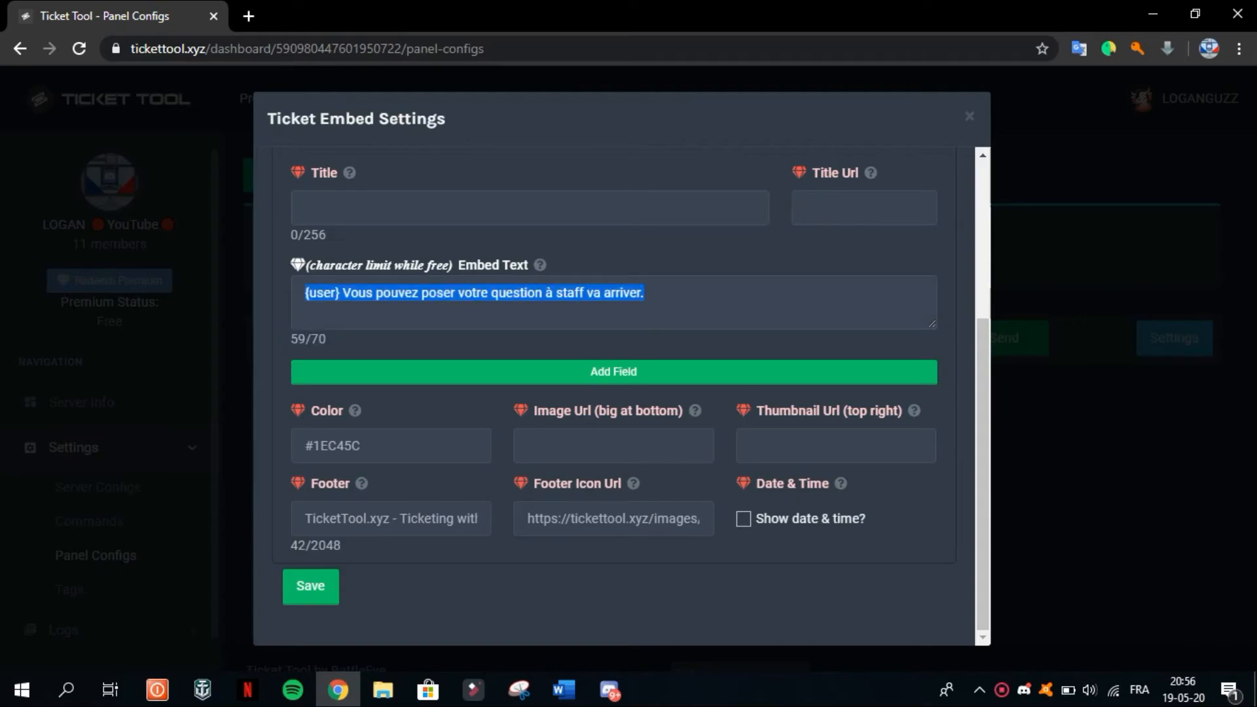
{"action": "left_click", "coordinate": [644, 302]}
{"action": "left_click_drag", "start_coordinate": [327, 339], "coordinate": [319, 339]}
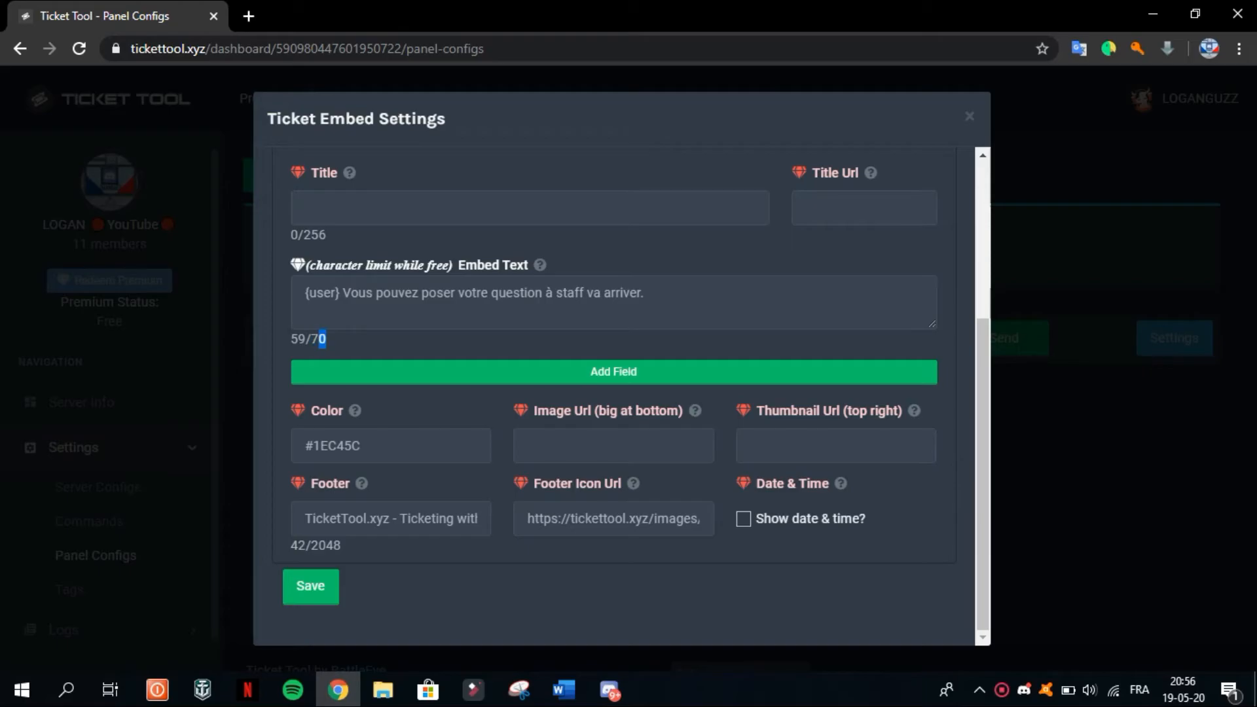
{"action": "left_click", "coordinate": [310, 586]}
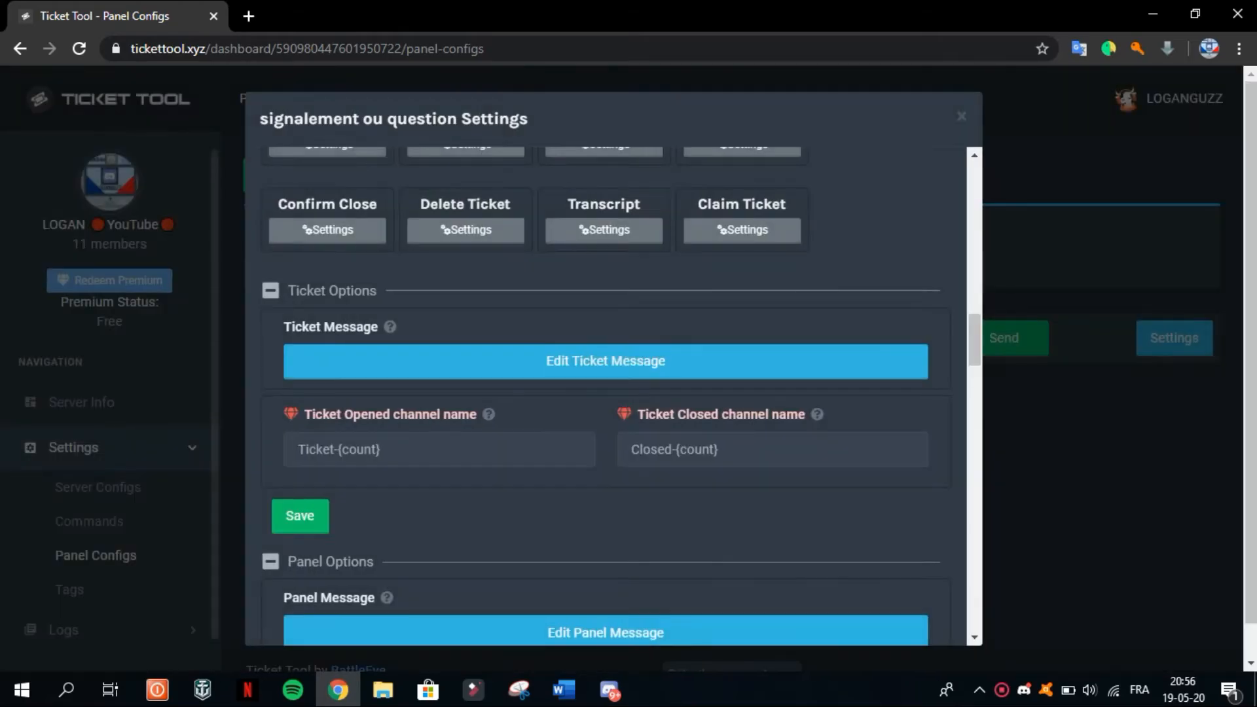
Open the panel message for editing, examine its embed text, and switch to Discord to compare it with the message in général
{"action": "scroll", "coordinate": [606, 396], "scroll_direction": "down", "scroll_amount": 3}
{"action": "scroll", "coordinate": [606, 396], "scroll_direction": "down", "scroll_amount": 3}
{"action": "left_click", "coordinate": [605, 265]}
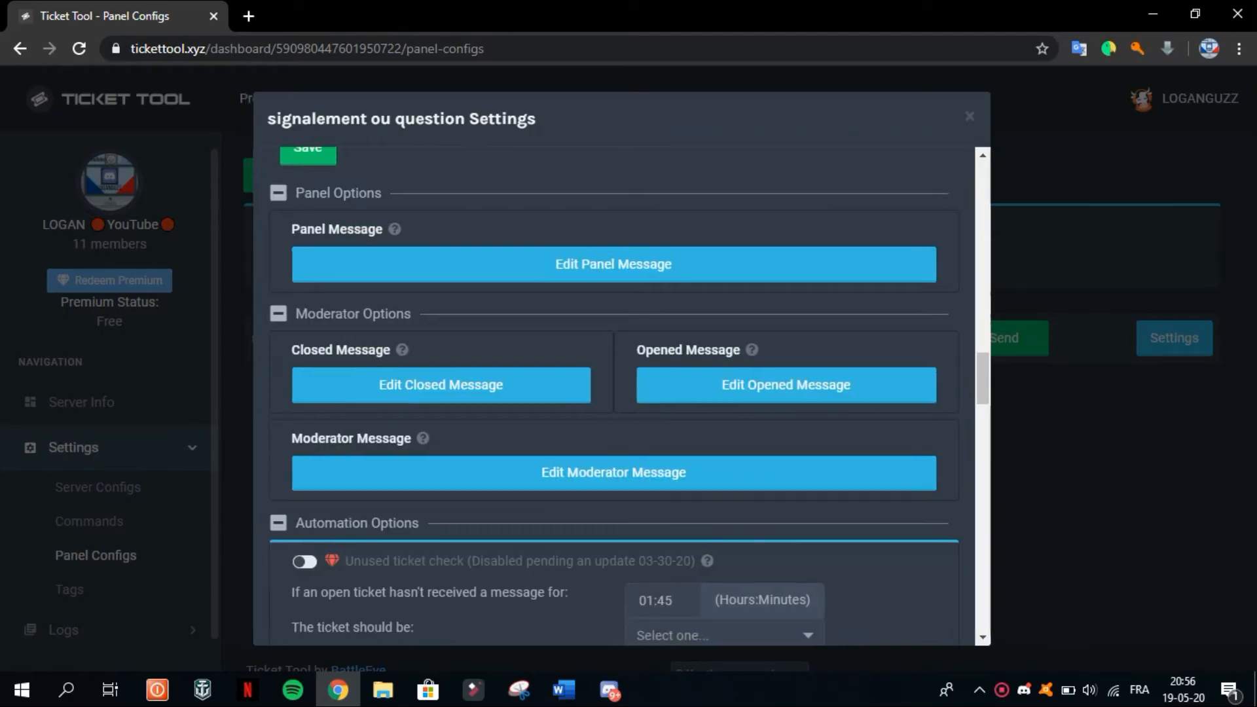
{"action": "scroll", "coordinate": [613, 396], "scroll_direction": "down", "scroll_amount": 2}
{"action": "scroll", "coordinate": [614, 396], "scroll_direction": "down", "scroll_amount": 2}
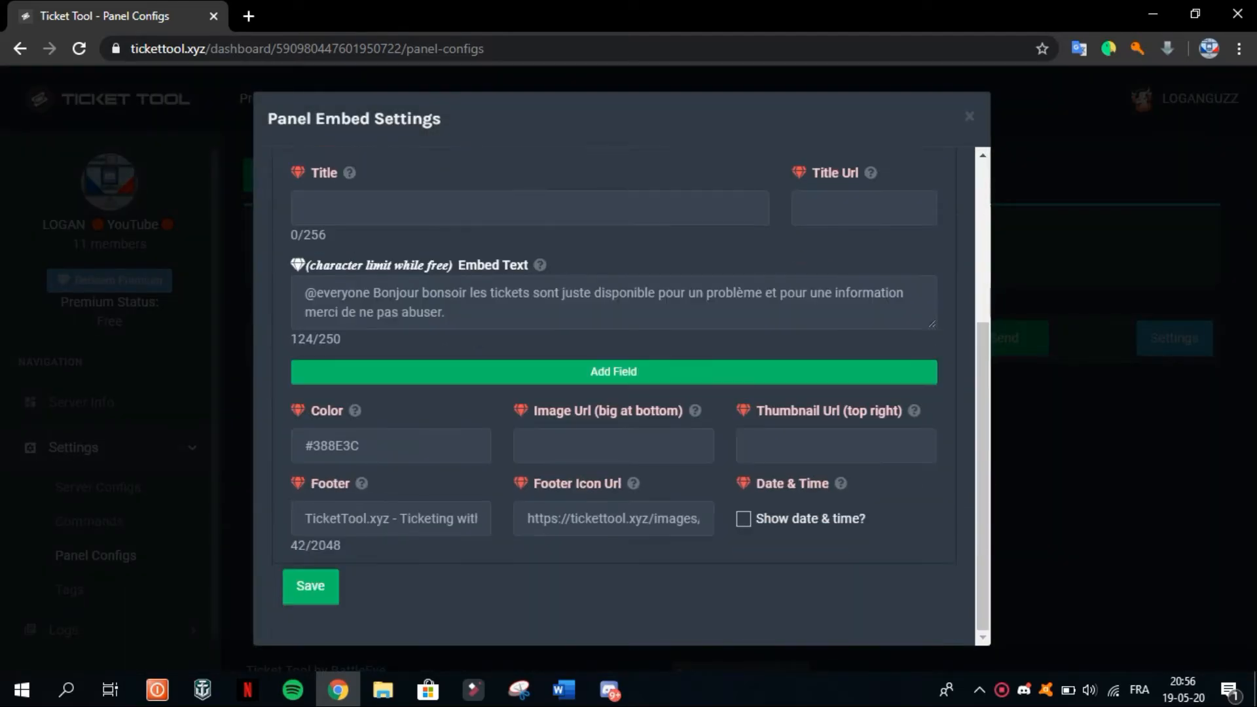
{"action": "left_click_drag", "start_coordinate": [382, 293], "coordinate": [304, 293]}
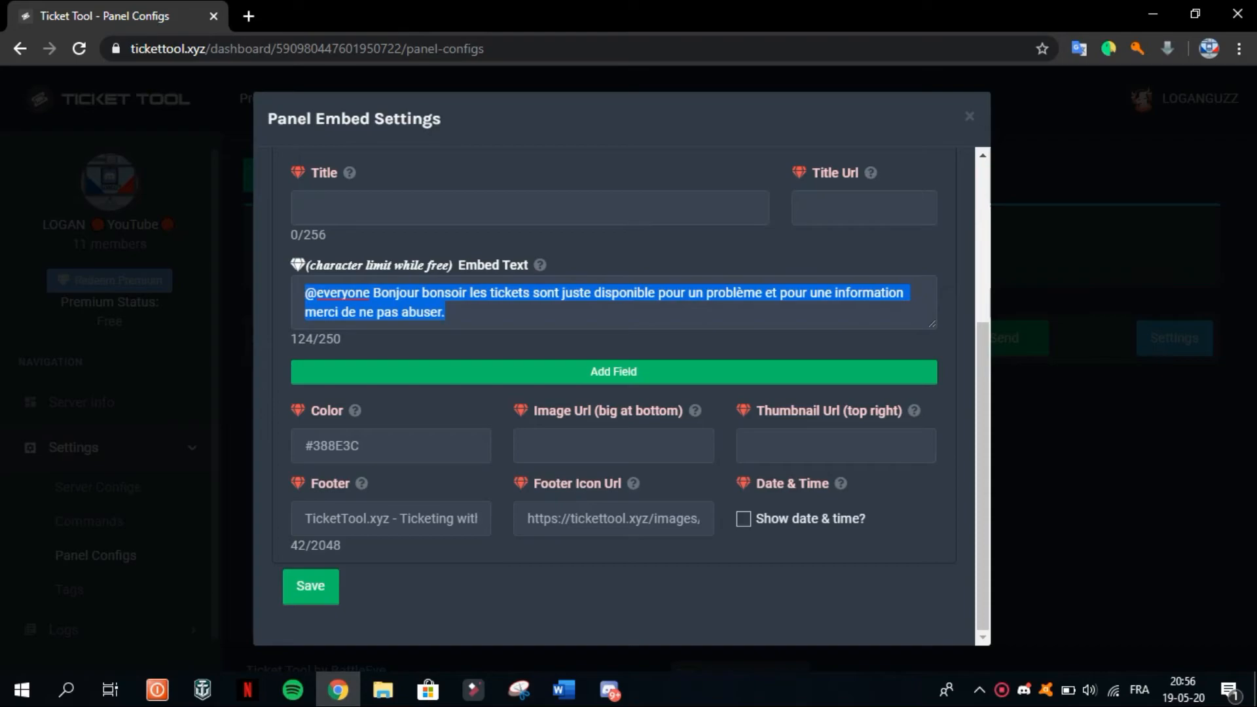
{"action": "mouse_move", "coordinate": [610, 690]}
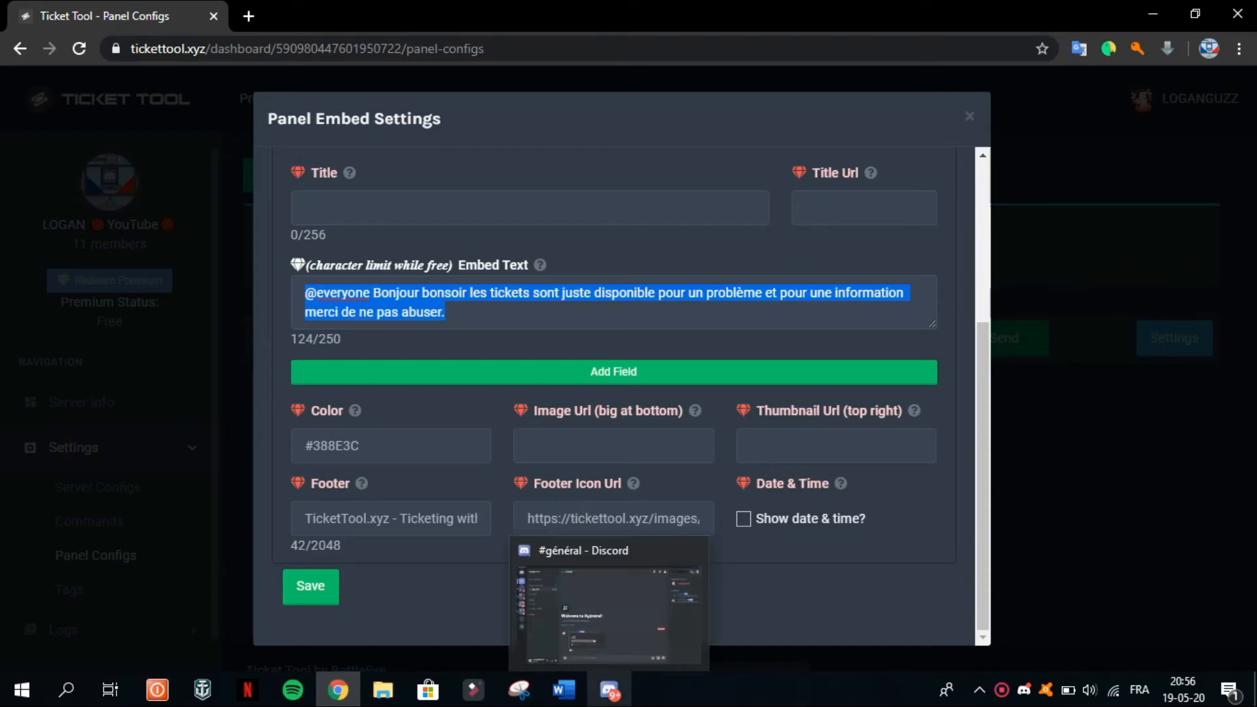
{"action": "left_click", "coordinate": [609, 609]}
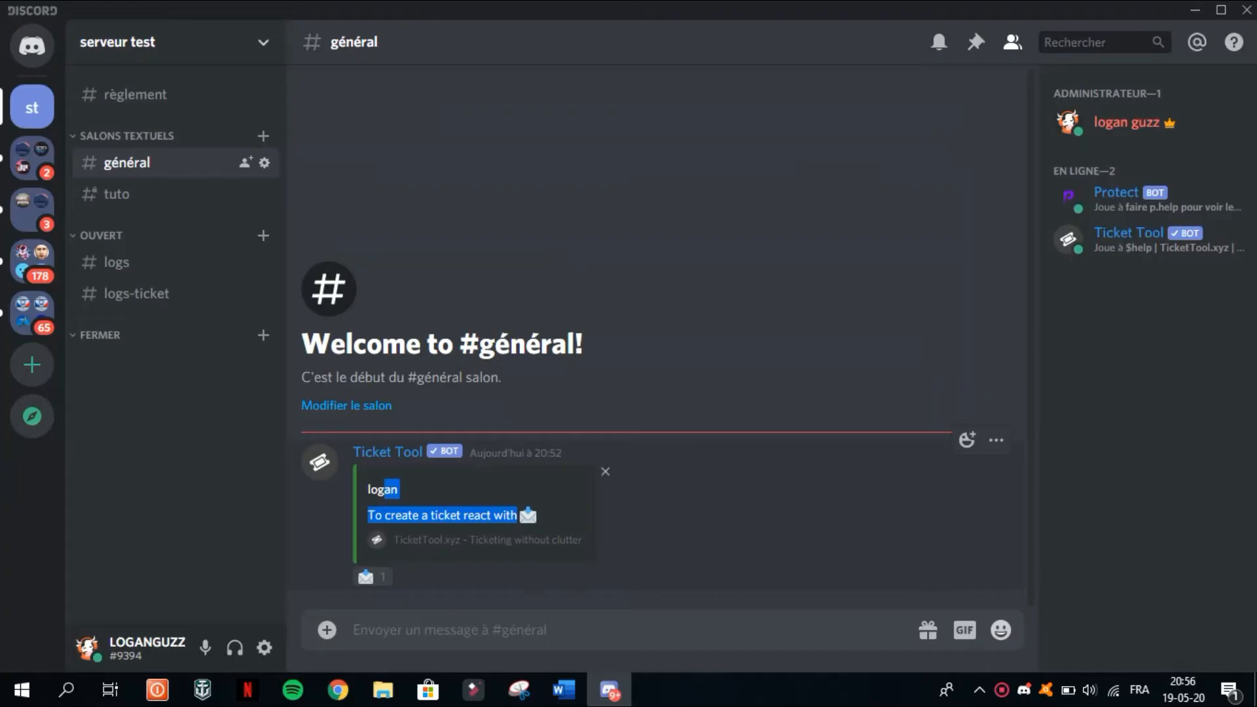
Highlight the ticket creation text in the général panel message, return to Chrome, review the panel embed text, and close its settings
{"action": "left_click", "coordinate": [369, 515]}
{"action": "left_click_drag", "start_coordinate": [368, 515], "coordinate": [517, 516]}
{"action": "left_click", "coordinate": [337, 690]}
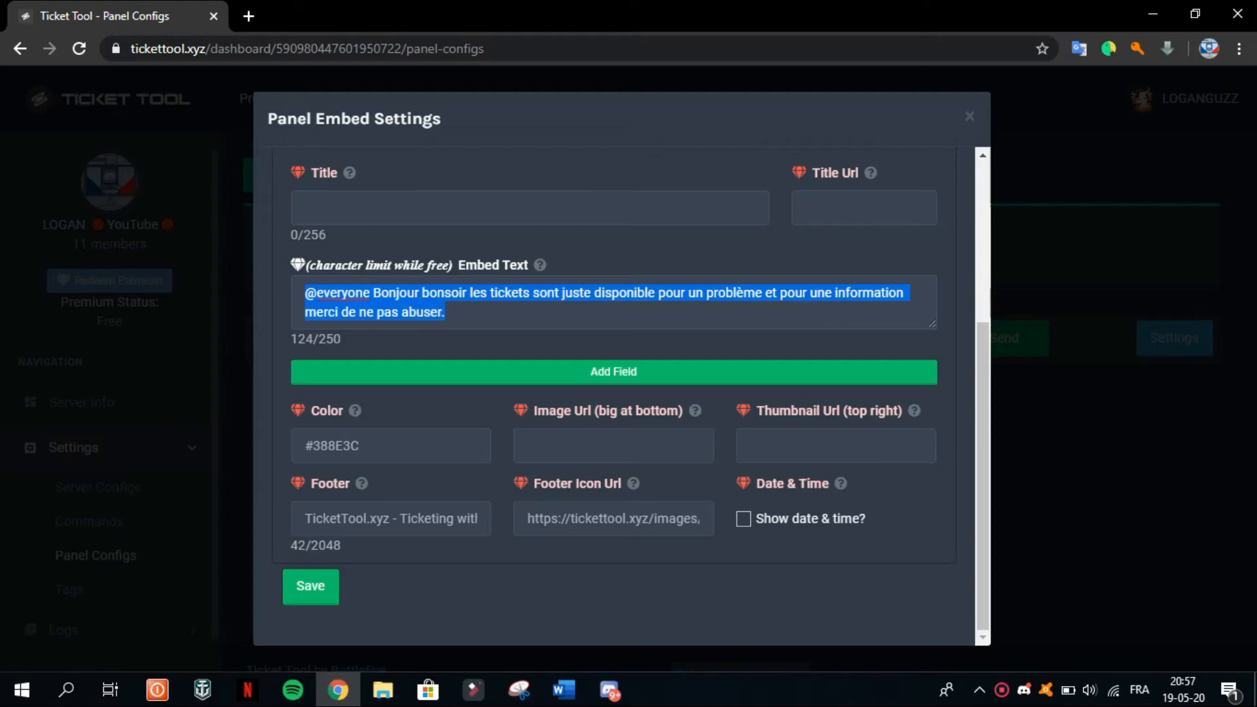
{"action": "left_click", "coordinate": [478, 292]}
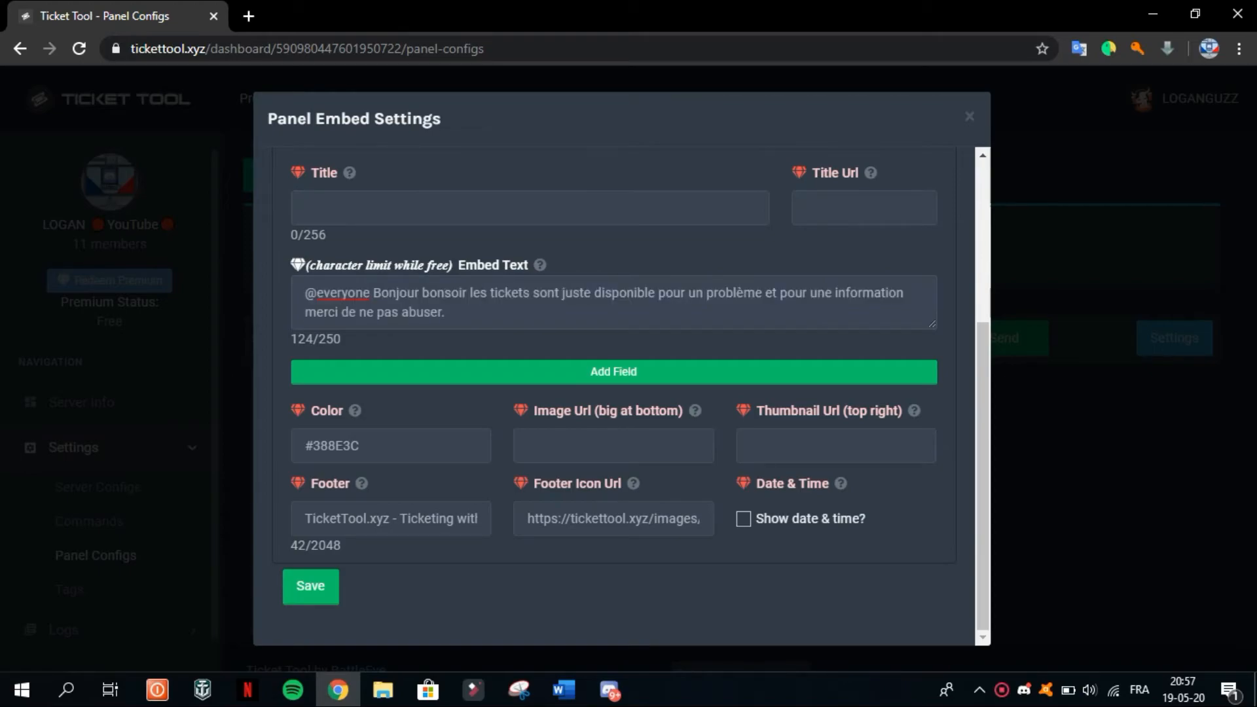
{"action": "scroll", "coordinate": [479, 293], "scroll_direction": "up", "scroll_amount": 4}
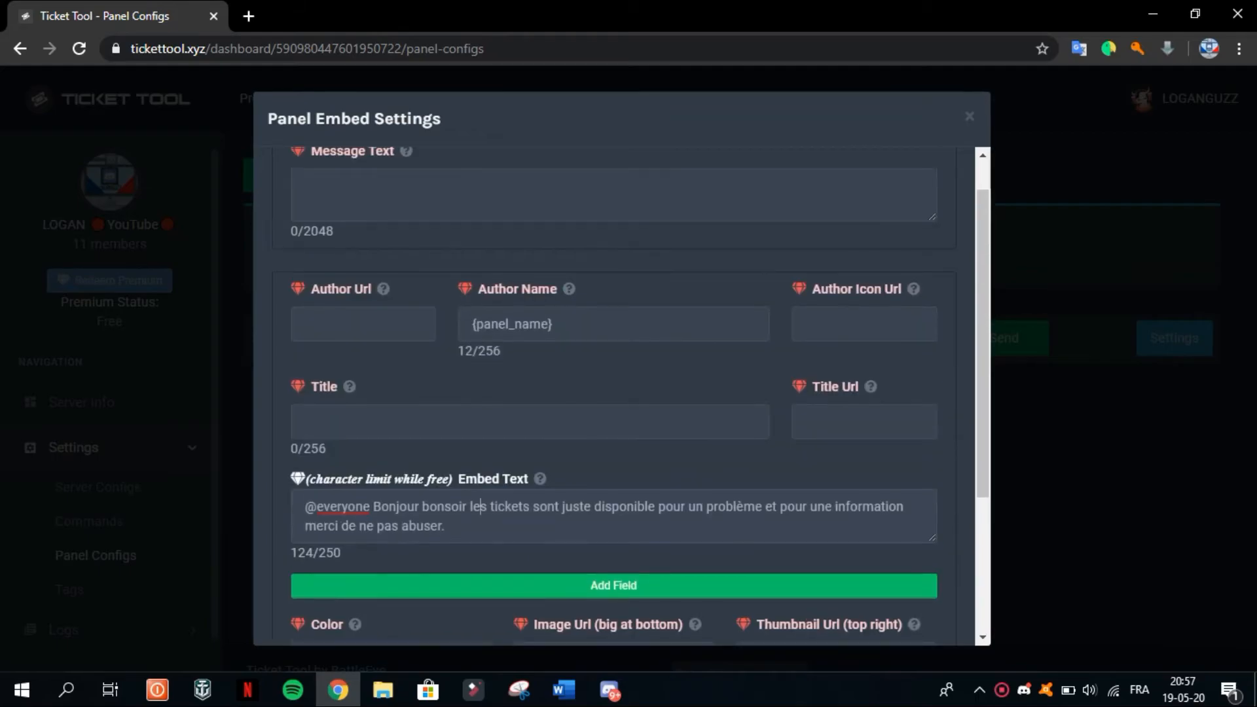
{"action": "key", "text": "Escape"}
Open the moderator message for editing and review its embed text
{"action": "scroll", "coordinate": [614, 393], "scroll_direction": "down", "scroll_amount": 2}
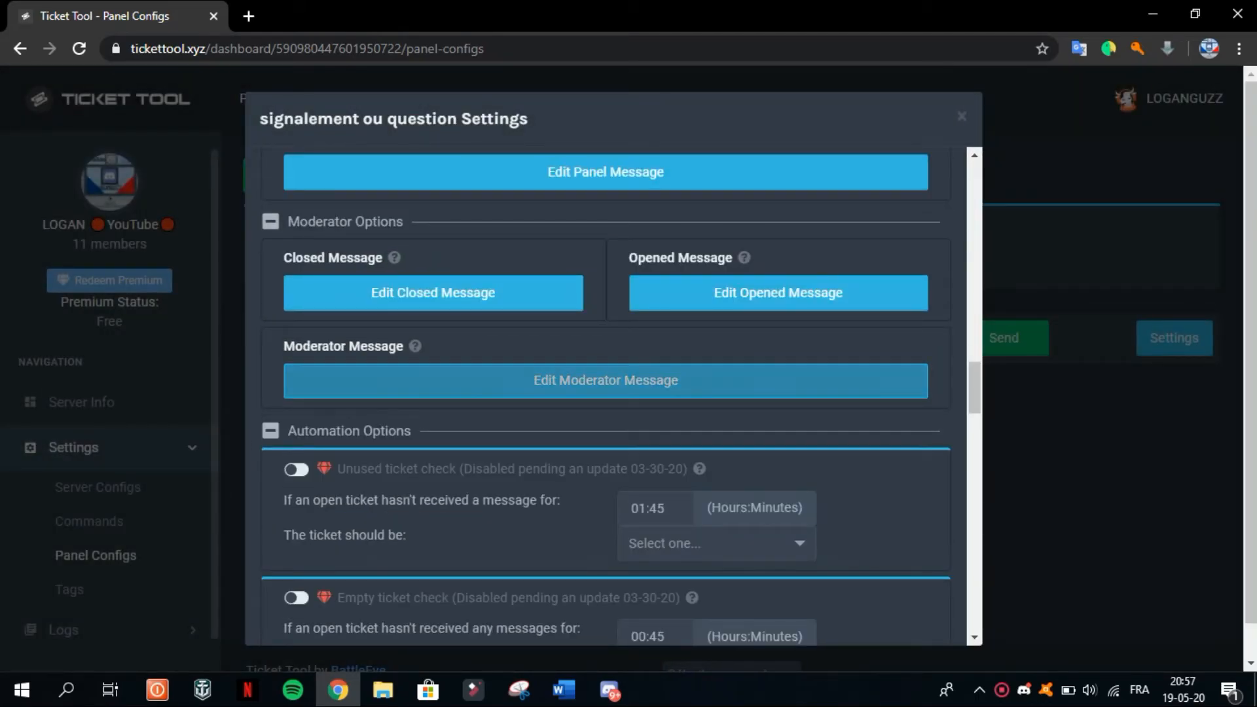
{"action": "left_click", "coordinate": [605, 381]}
{"action": "scroll", "coordinate": [614, 393], "scroll_direction": "down", "scroll_amount": 3}
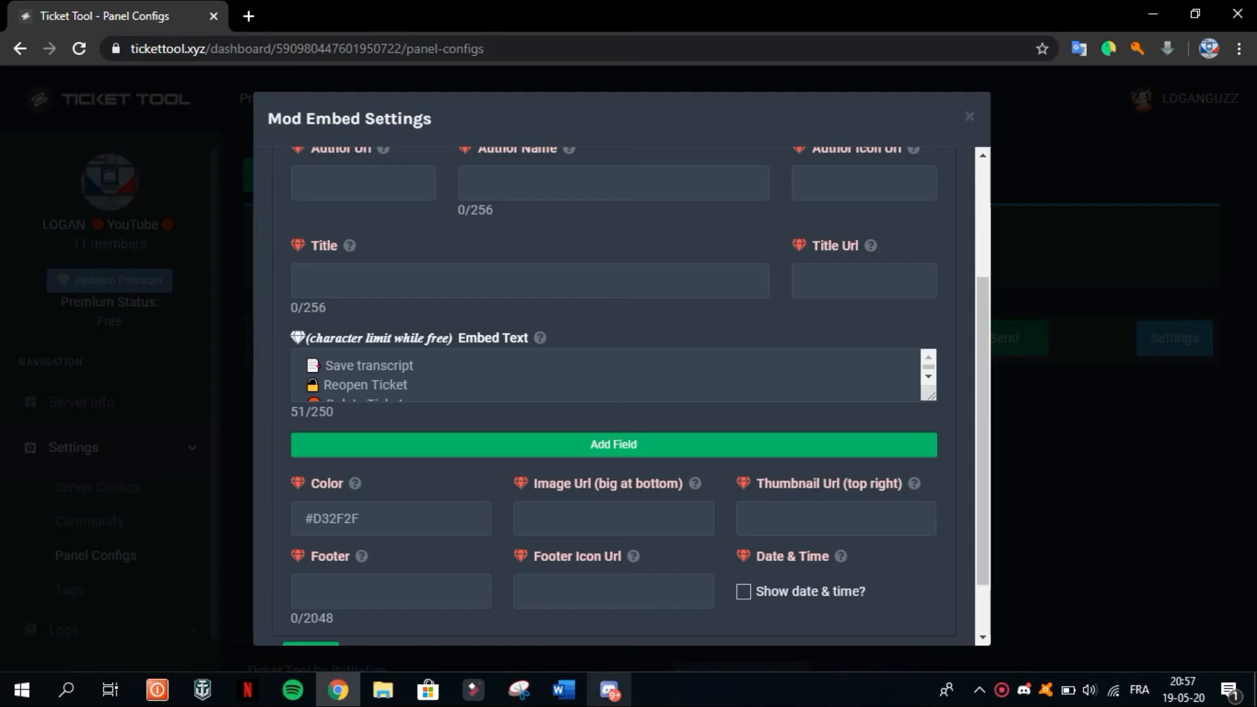
Switch to Discord, create a test ticket by reacting to the panel message in général, and open the ticket-0001 channel
{"action": "left_click", "coordinate": [609, 691]}
{"action": "left_click", "coordinate": [373, 577]}
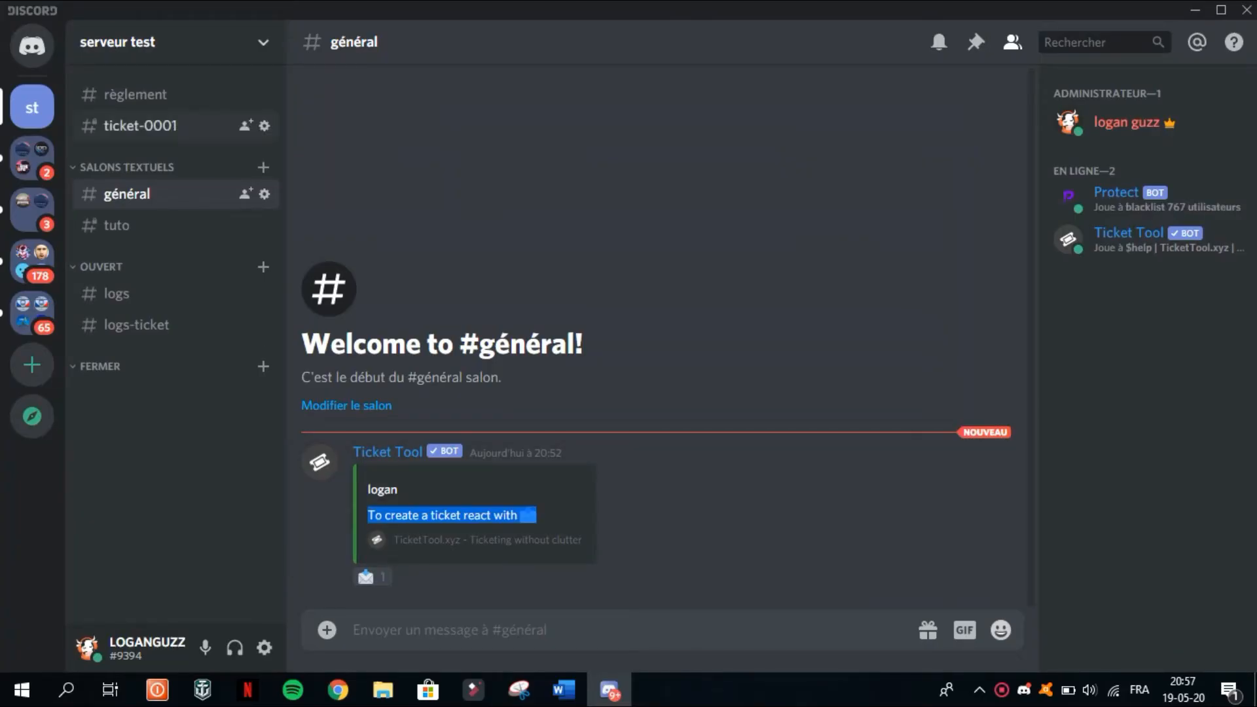
{"action": "left_click", "coordinate": [140, 125]}
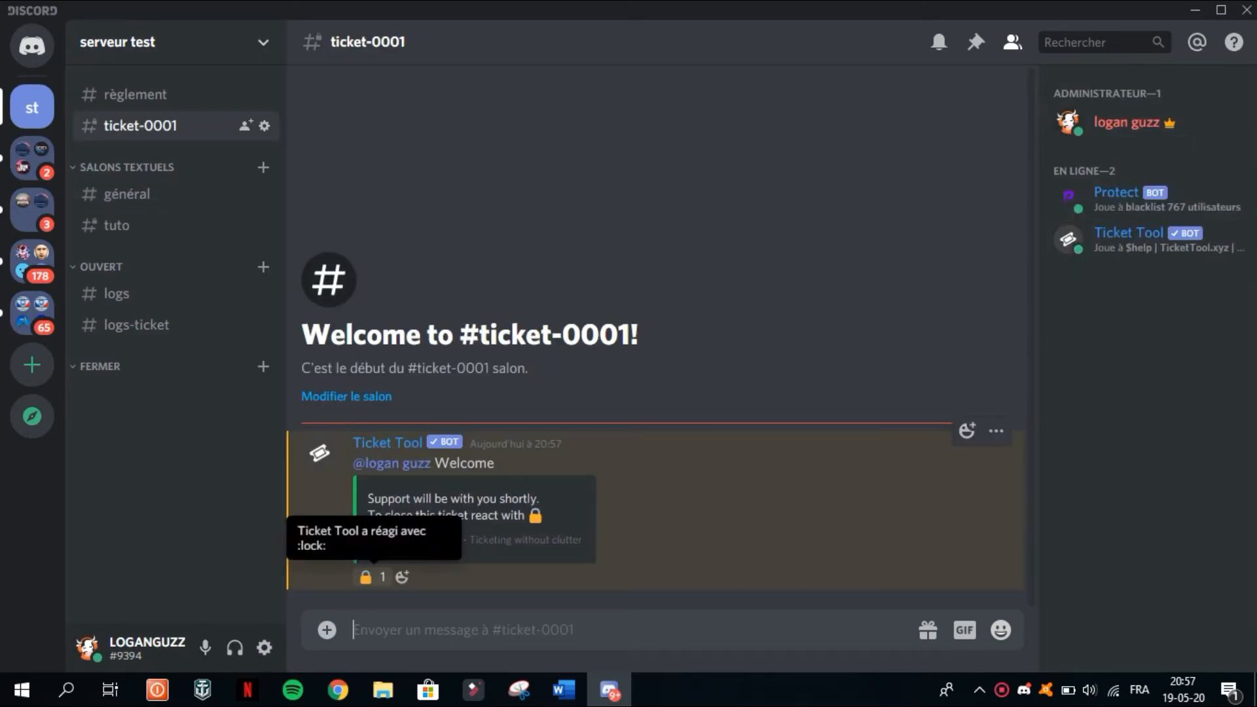
Close the test ticket with the lock reaction and confirm the closure with the check mark reaction
{"action": "left_click", "coordinate": [367, 577]}
{"action": "left_click", "coordinate": [367, 577]}
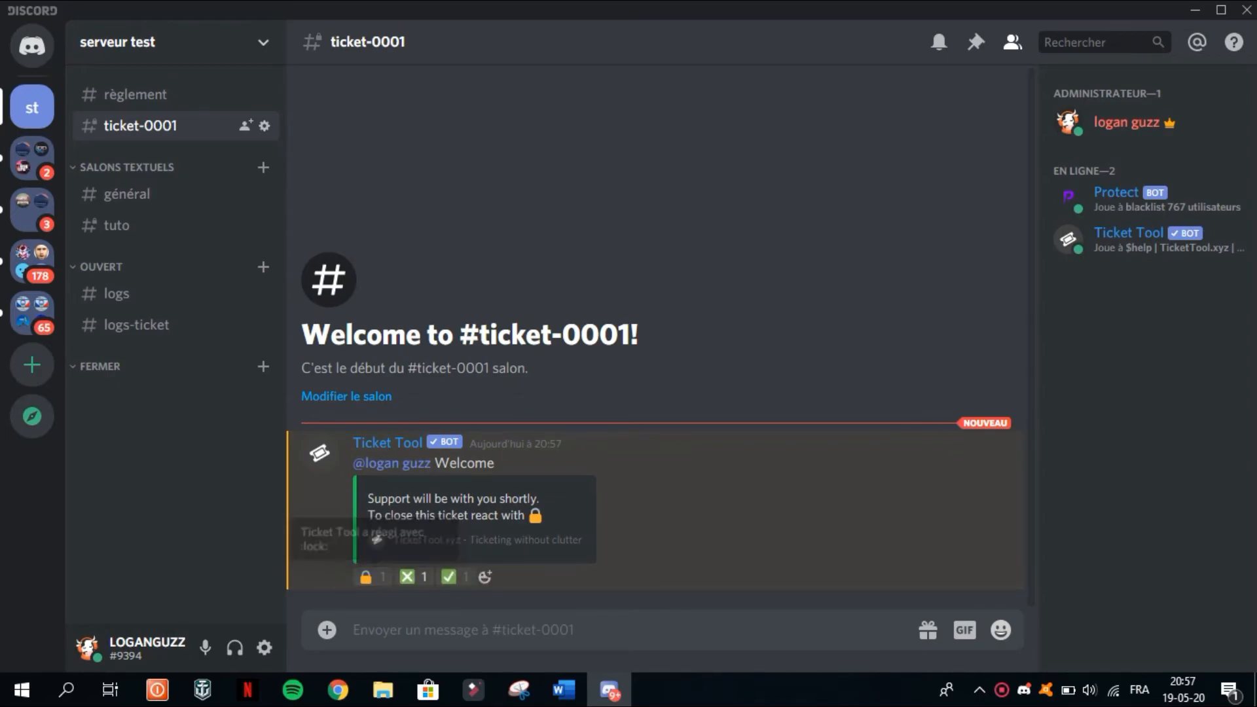
{"action": "left_click", "coordinate": [449, 577]}
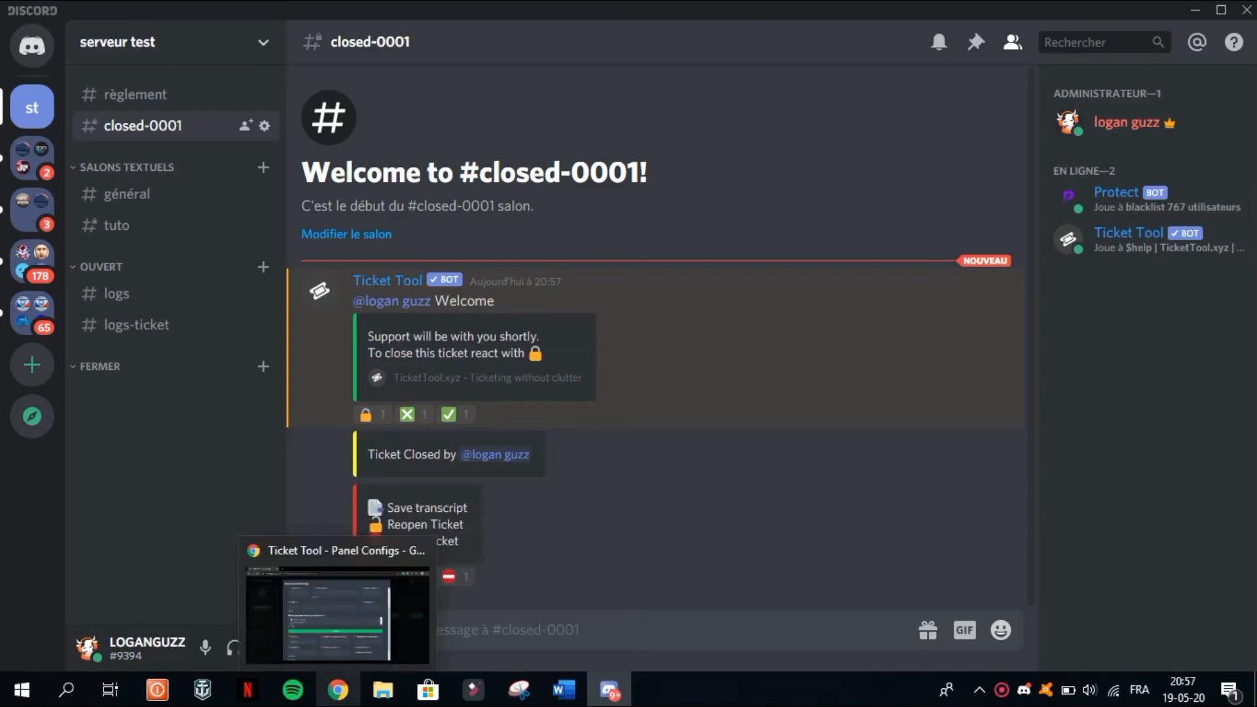
Compare the moderator embed text in Chrome with the closed ticket's options in Discord, and leave the moderator embed settings
{"action": "left_click", "coordinate": [338, 690]}
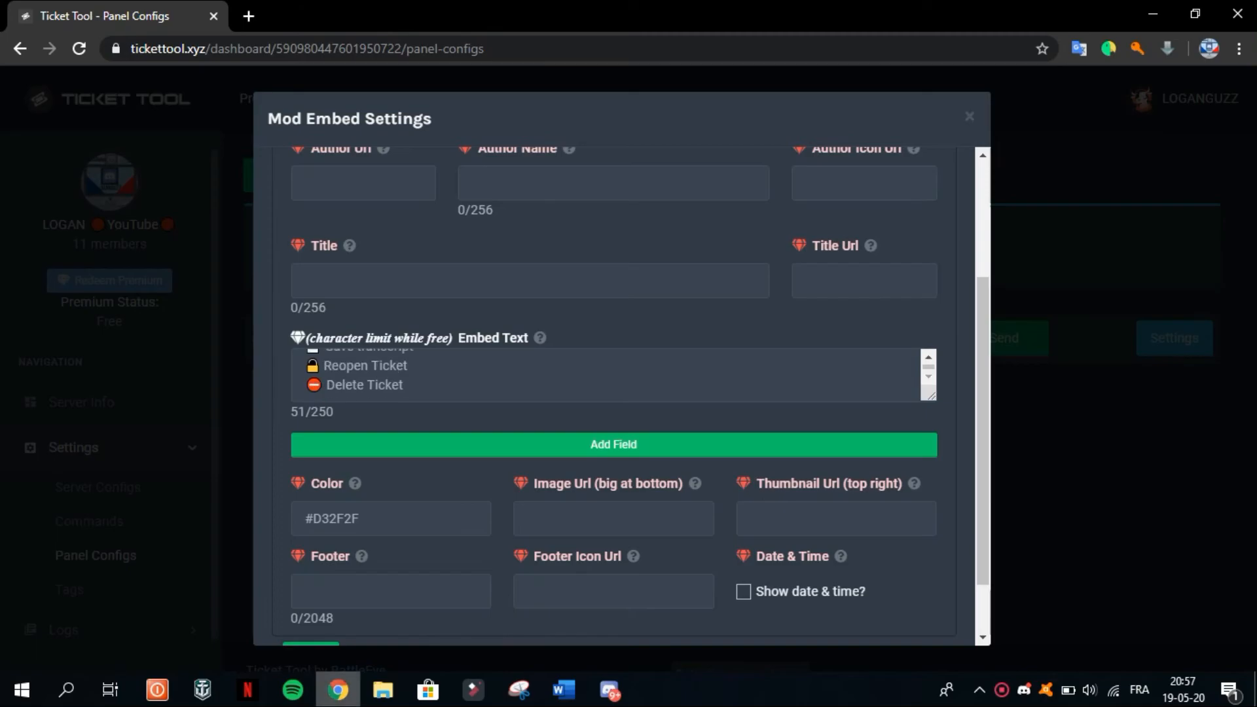
{"action": "left_click", "coordinate": [338, 690]}
{"action": "left_click_drag", "start_coordinate": [467, 508], "coordinate": [387, 508]}
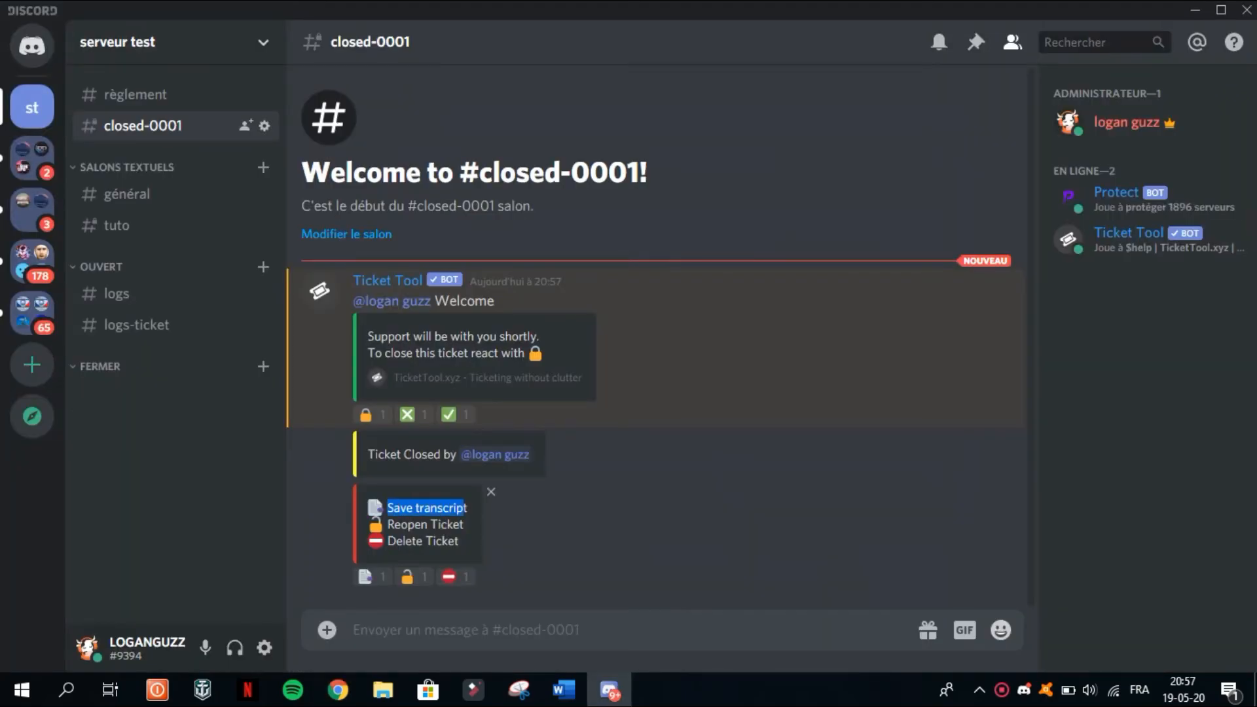
{"action": "left_click", "coordinate": [338, 691]}
{"action": "scroll", "coordinate": [614, 374], "scroll_direction": "up", "scroll_amount": 1}
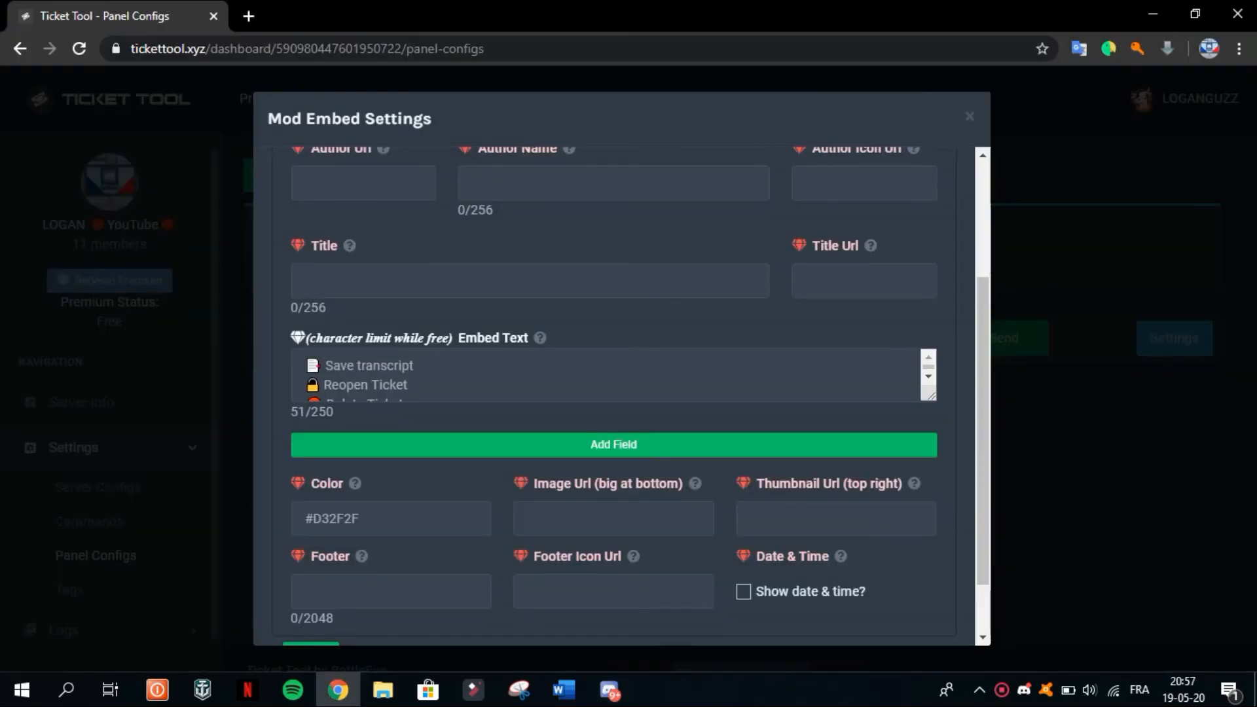
{"action": "scroll", "coordinate": [614, 375], "scroll_direction": "down", "scroll_amount": 1}
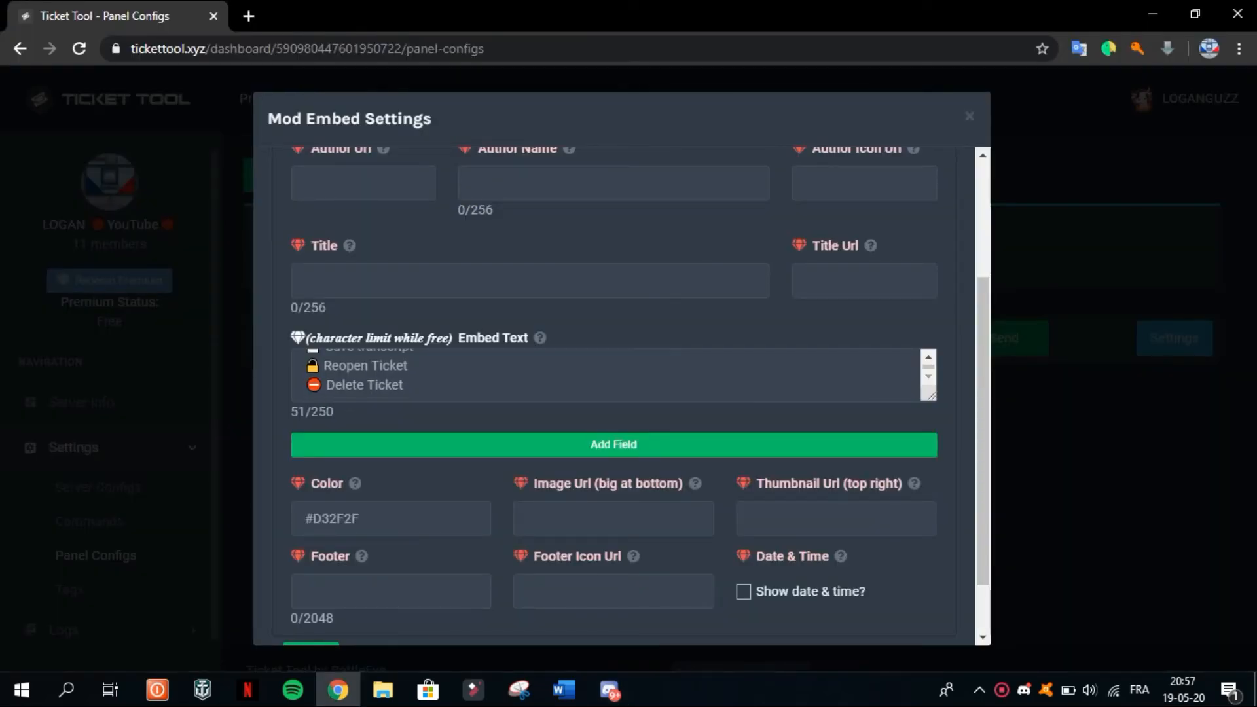
{"action": "scroll", "coordinate": [613, 374], "scroll_direction": "up", "scroll_amount": 1}
{"action": "scroll", "coordinate": [614, 375], "scroll_direction": "up", "scroll_amount": 3}
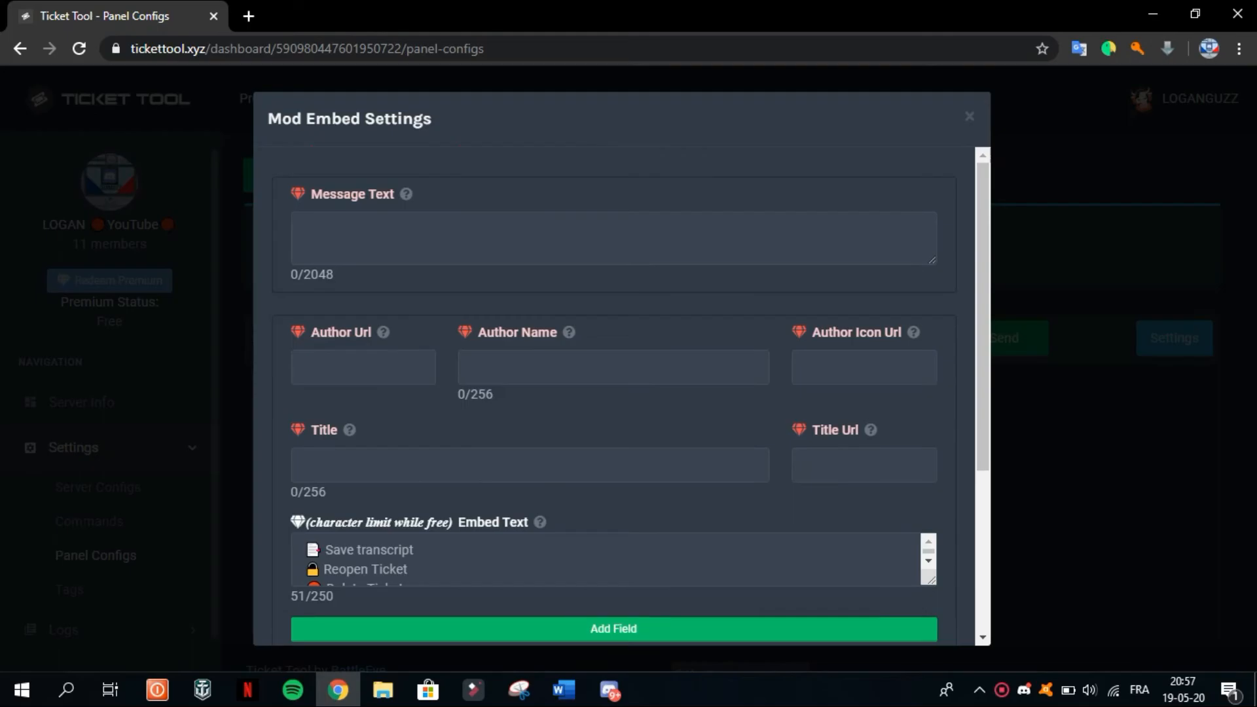
{"action": "key", "text": "Escape"}
Examine the panel's automation, command style and claiming options, and highlight part of the supported variables list
{"action": "scroll", "coordinate": [614, 395], "scroll_direction": "down", "scroll_amount": 5}
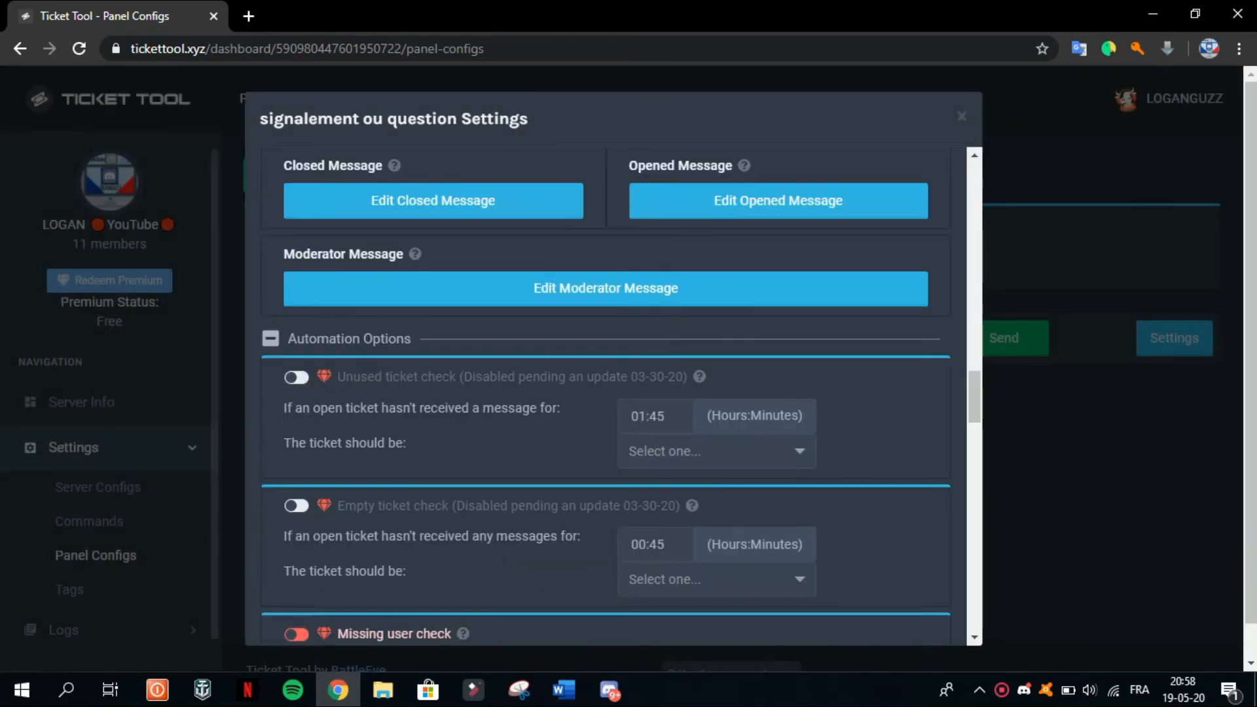
{"action": "scroll", "coordinate": [614, 396], "scroll_direction": "down", "scroll_amount": 4}
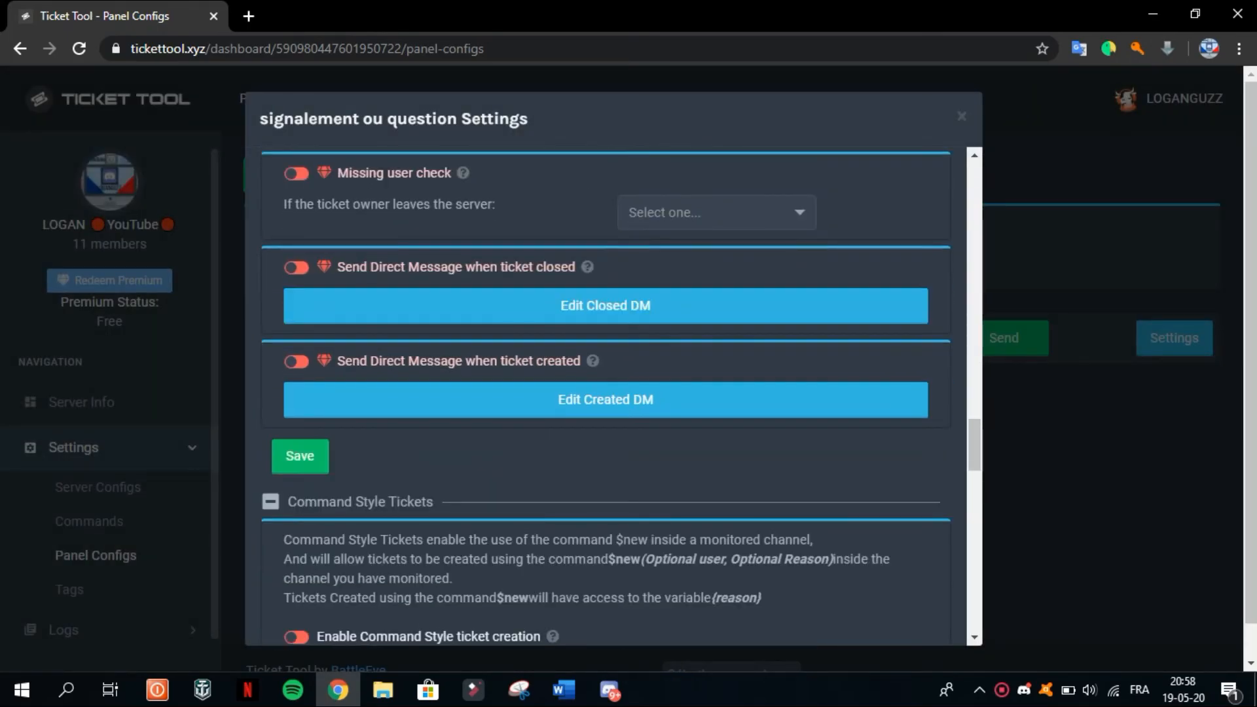
{"action": "scroll", "coordinate": [614, 395], "scroll_direction": "down", "scroll_amount": 4}
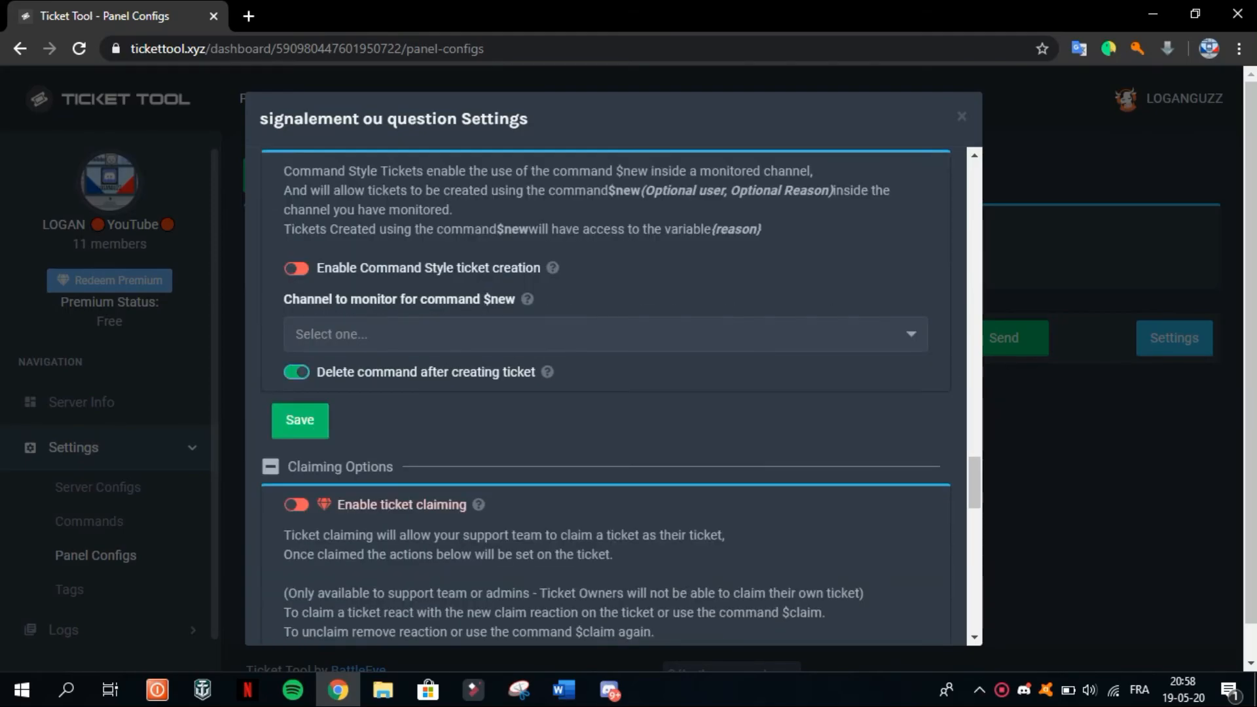
{"action": "scroll", "coordinate": [614, 395], "scroll_direction": "down", "scroll_amount": 10}
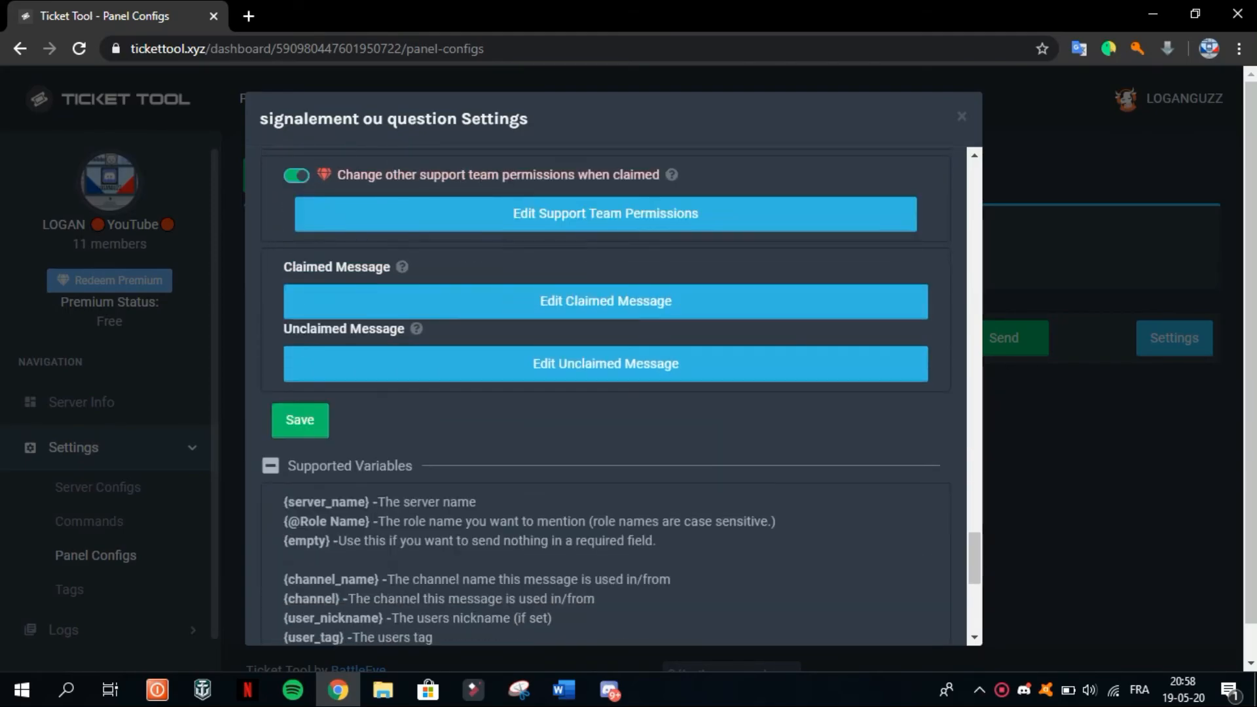
{"action": "scroll", "coordinate": [613, 396], "scroll_direction": "down", "scroll_amount": 5}
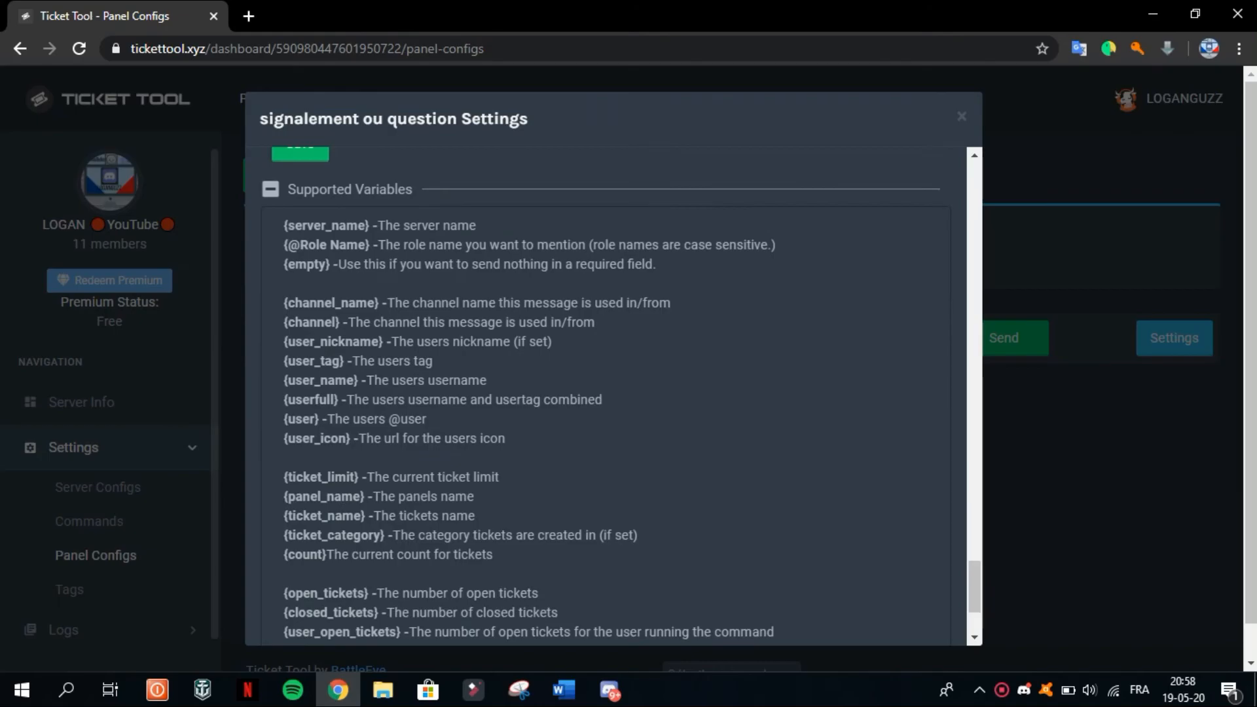
{"action": "scroll", "coordinate": [414, 379], "scroll_direction": "up", "scroll_amount": 1}
{"action": "left_click_drag", "start_coordinate": [284, 225], "coordinate": [414, 379]}
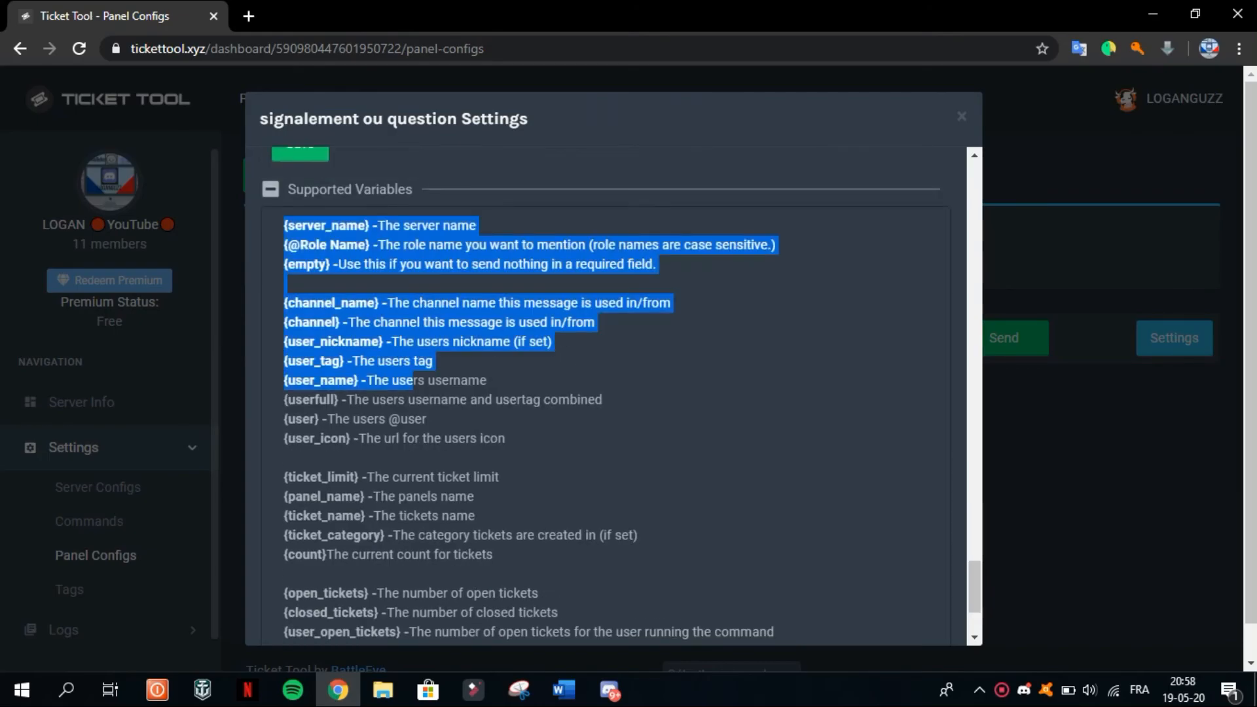
{"action": "scroll", "coordinate": [413, 379], "scroll_direction": "down", "scroll_amount": 1}
{"action": "scroll", "coordinate": [413, 379], "scroll_direction": "down", "scroll_amount": 1}
{"action": "left_click", "coordinate": [413, 379]}
{"action": "scroll", "coordinate": [413, 379], "scroll_direction": "down", "scroll_amount": 1}
{"action": "scroll", "coordinate": [414, 380], "scroll_direction": "up", "scroll_amount": 3}
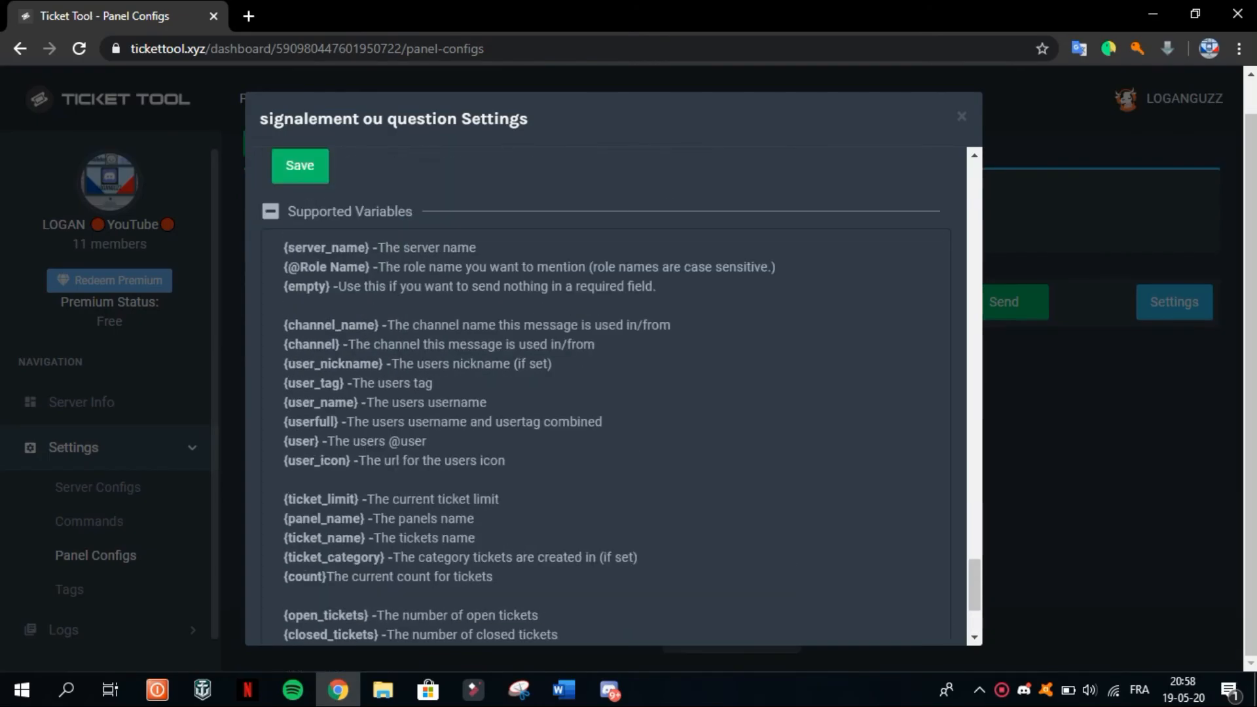
Return to the automation options, save them, and leave the panel settings
{"action": "scroll", "coordinate": [613, 396], "scroll_direction": "up", "scroll_amount": 1}
{"action": "scroll", "coordinate": [613, 396], "scroll_direction": "up", "scroll_amount": 6}
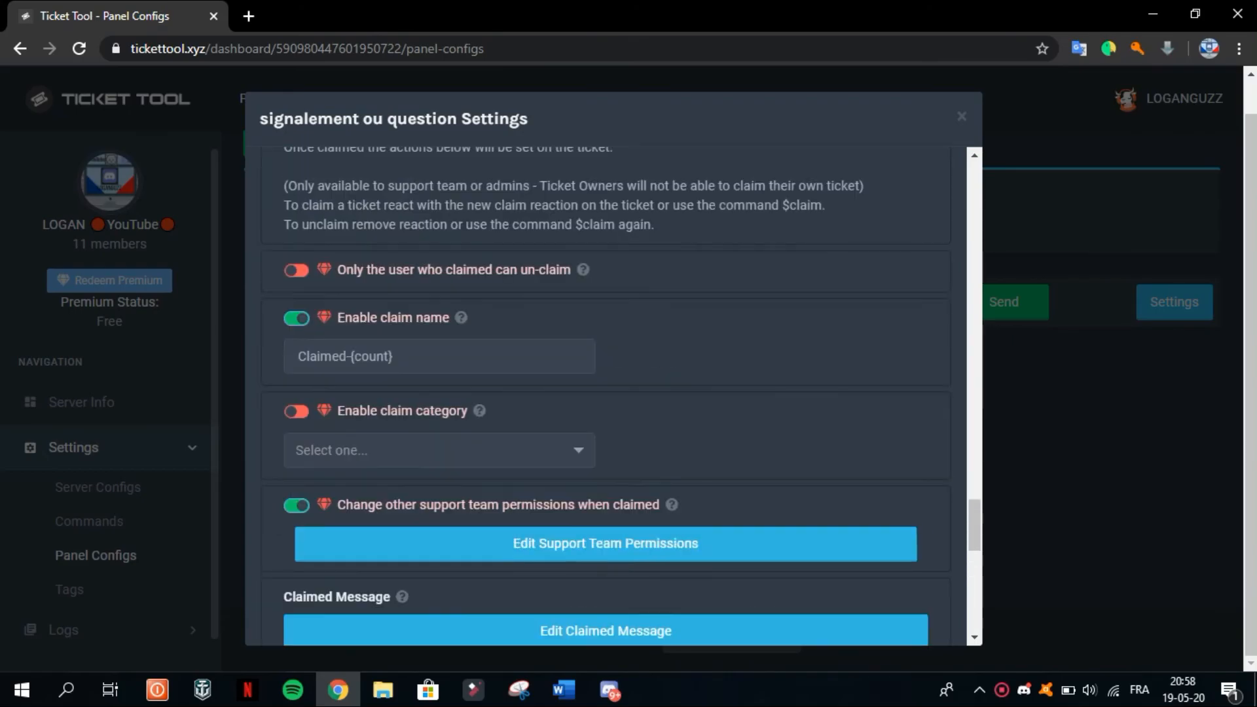
{"action": "scroll", "coordinate": [606, 392], "scroll_direction": "up", "scroll_amount": 5}
{"action": "scroll", "coordinate": [613, 396], "scroll_direction": "up", "scroll_amount": 6}
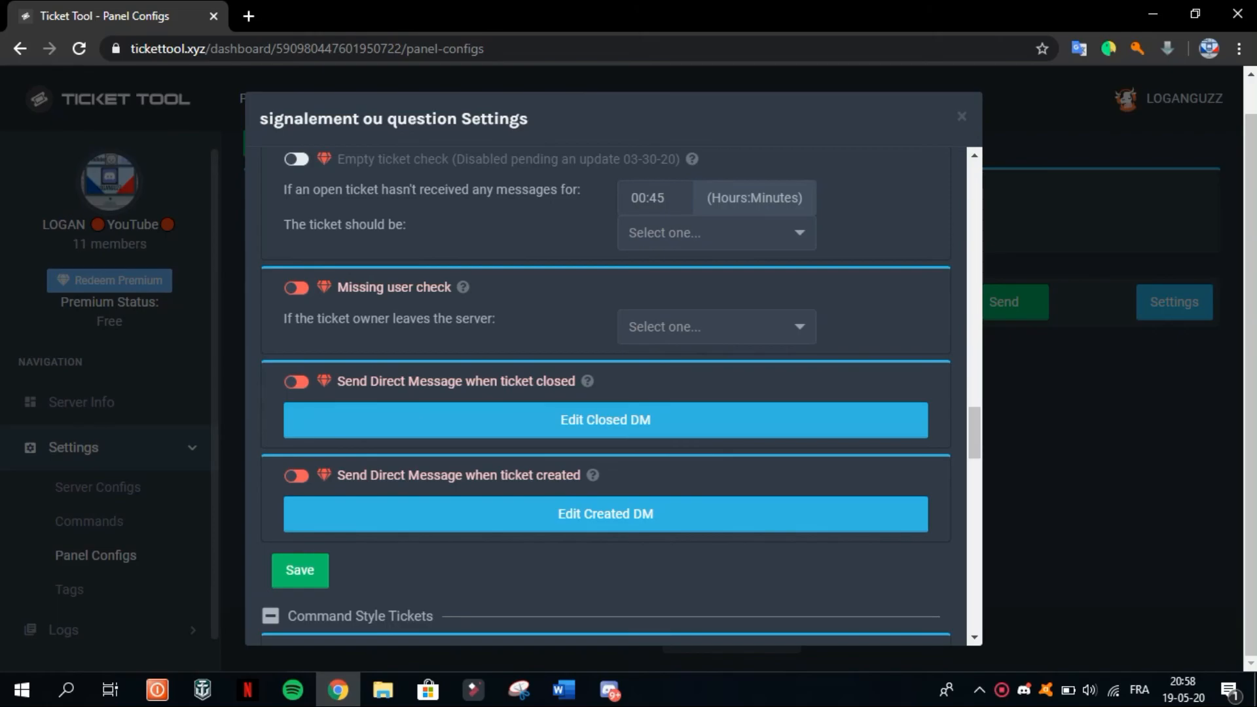
{"action": "left_click", "coordinate": [300, 570]}
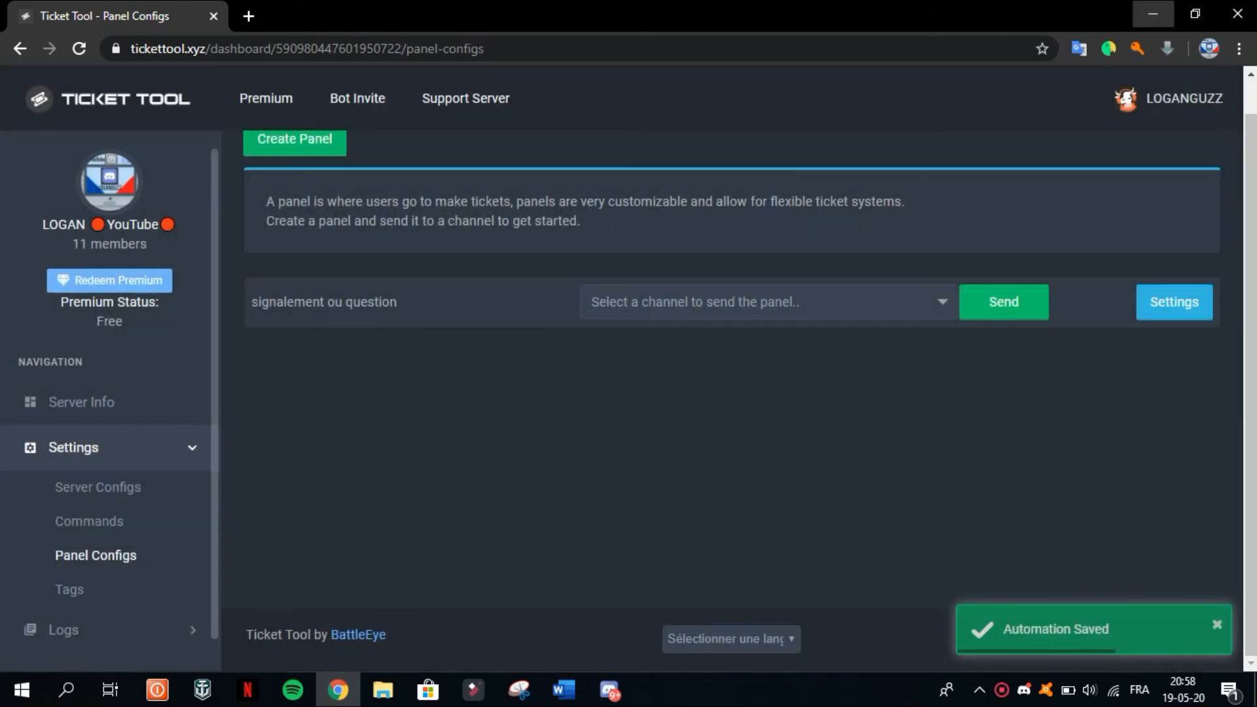
Switch to Discord, delete the closed test ticket with its Delete Ticket reaction, and highlight the deletion notice
{"action": "left_click", "coordinate": [1153, 14]}
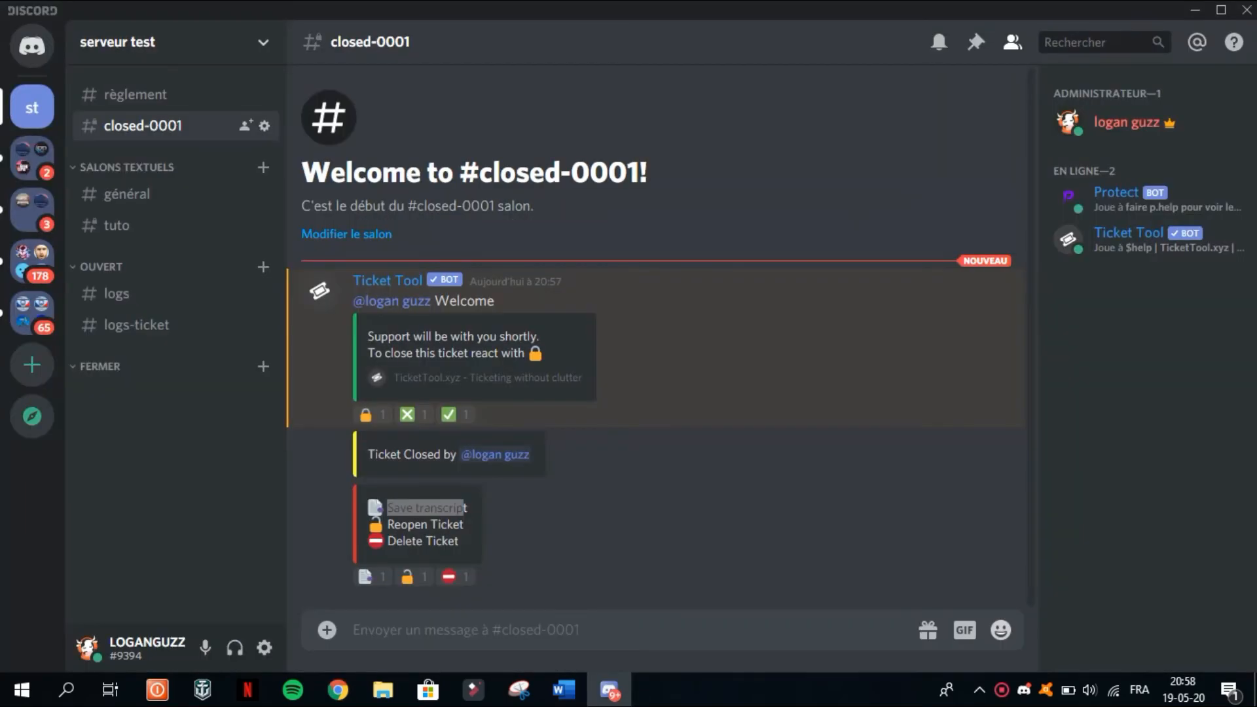
{"action": "left_click", "coordinate": [524, 527]}
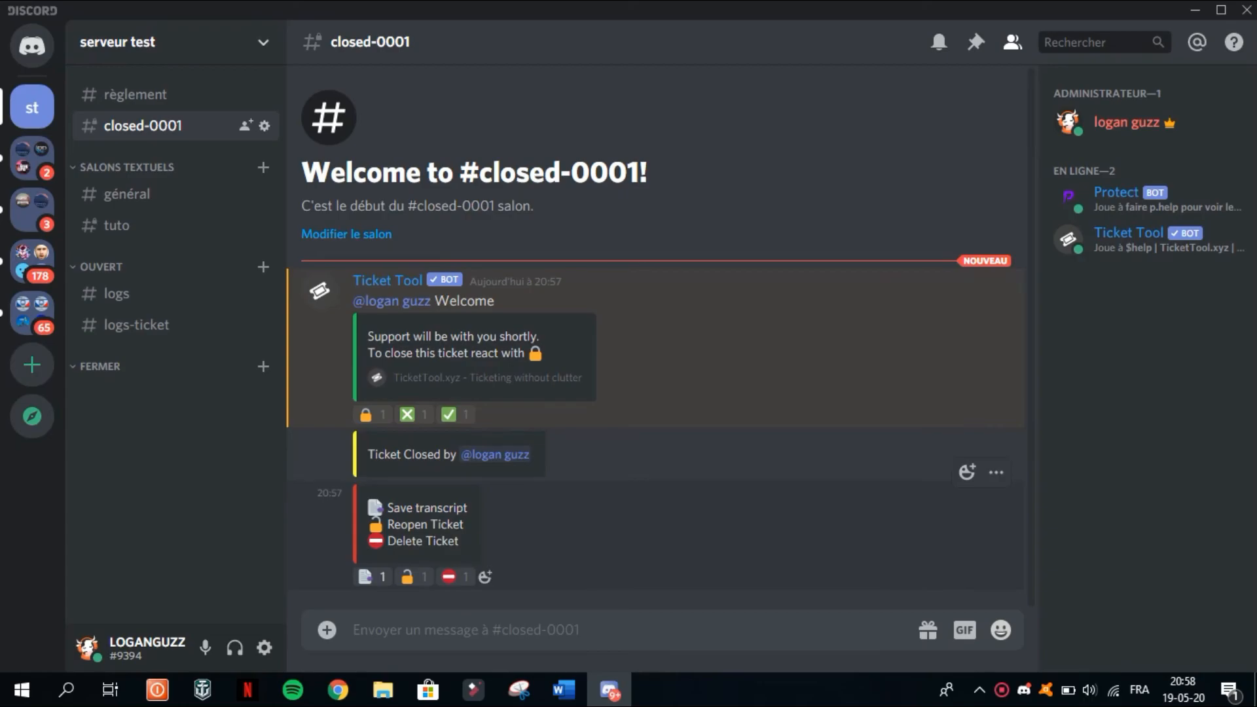
{"action": "left_click", "coordinate": [454, 577]}
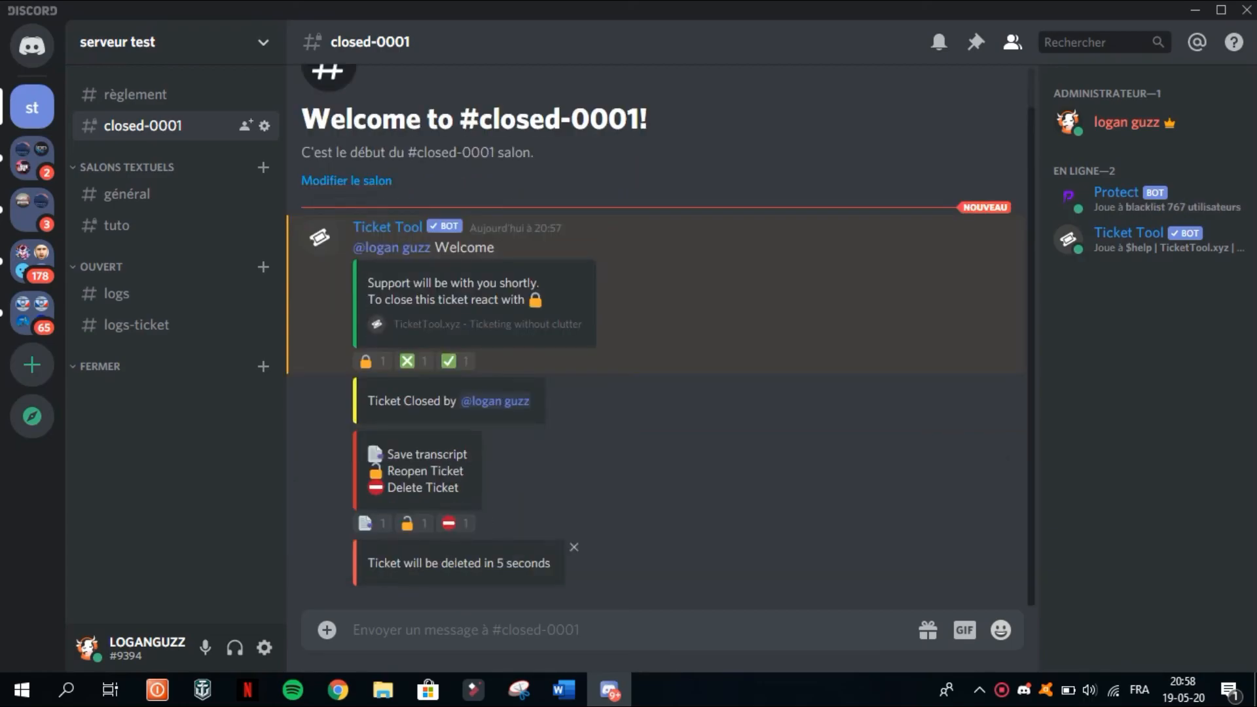
{"action": "left_click_drag", "start_coordinate": [368, 563], "coordinate": [519, 564]}
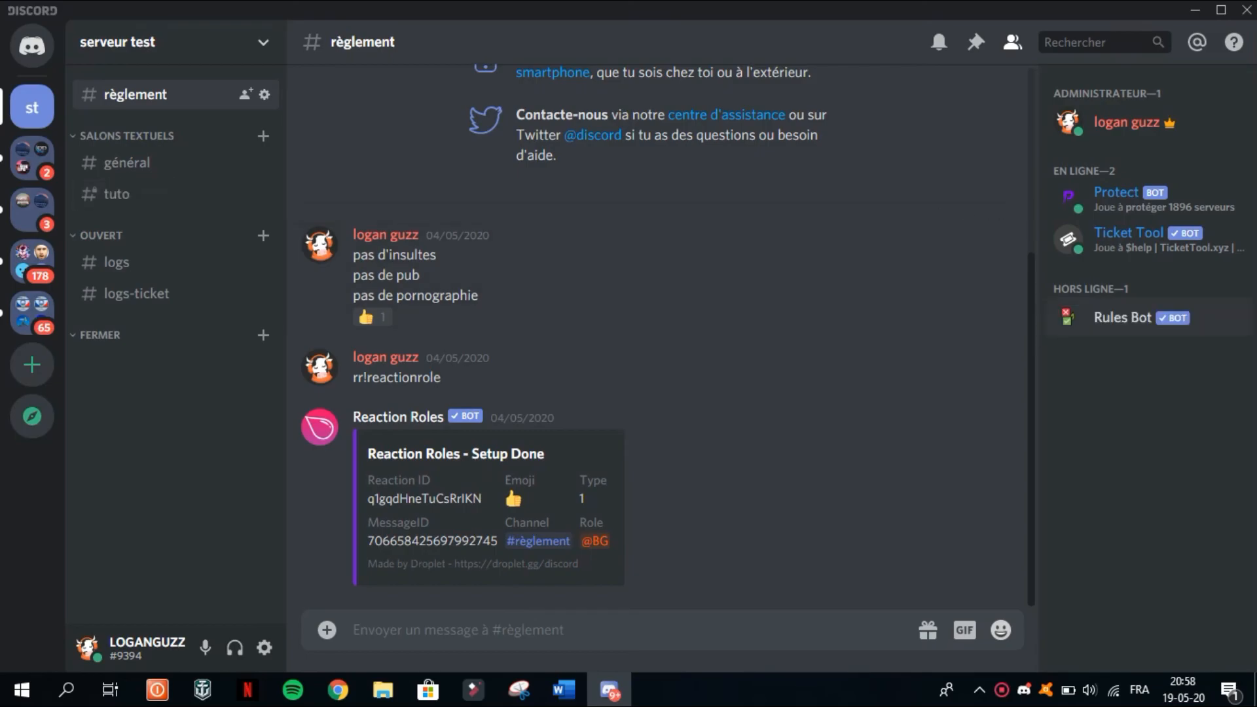
Open the profile card of Rules Bot from the server's offline members
{"action": "left_click", "coordinate": [1123, 318]}
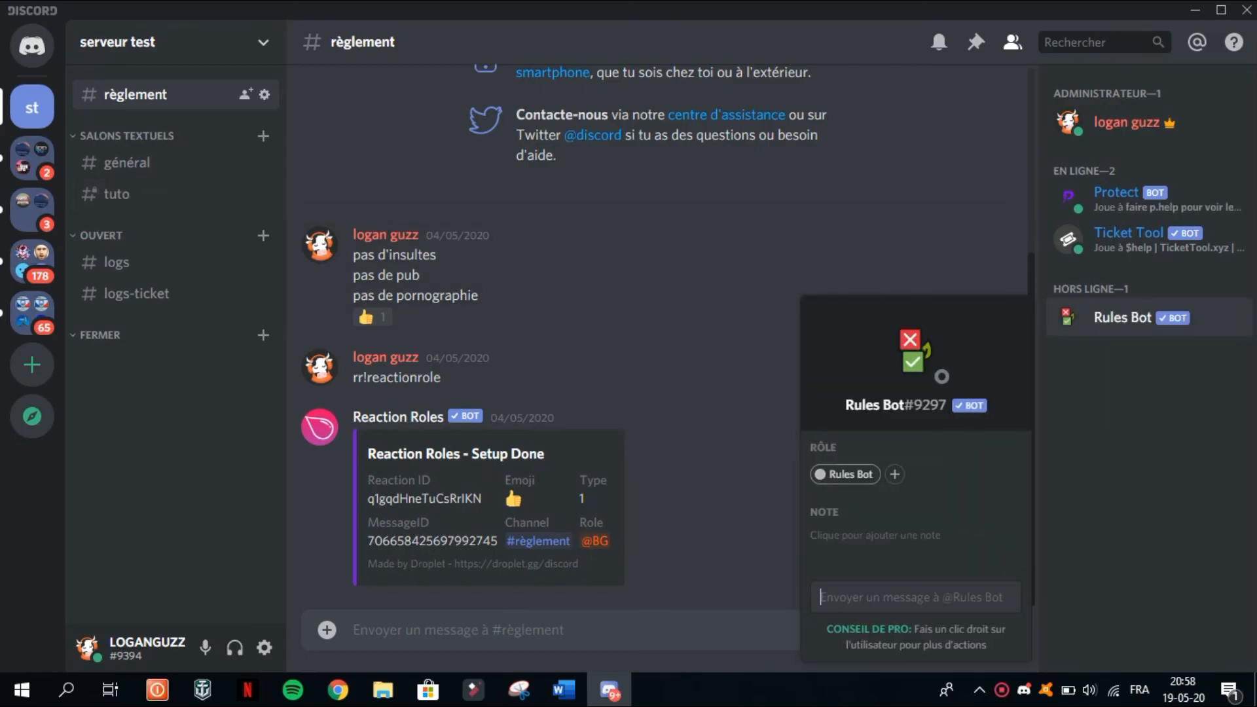